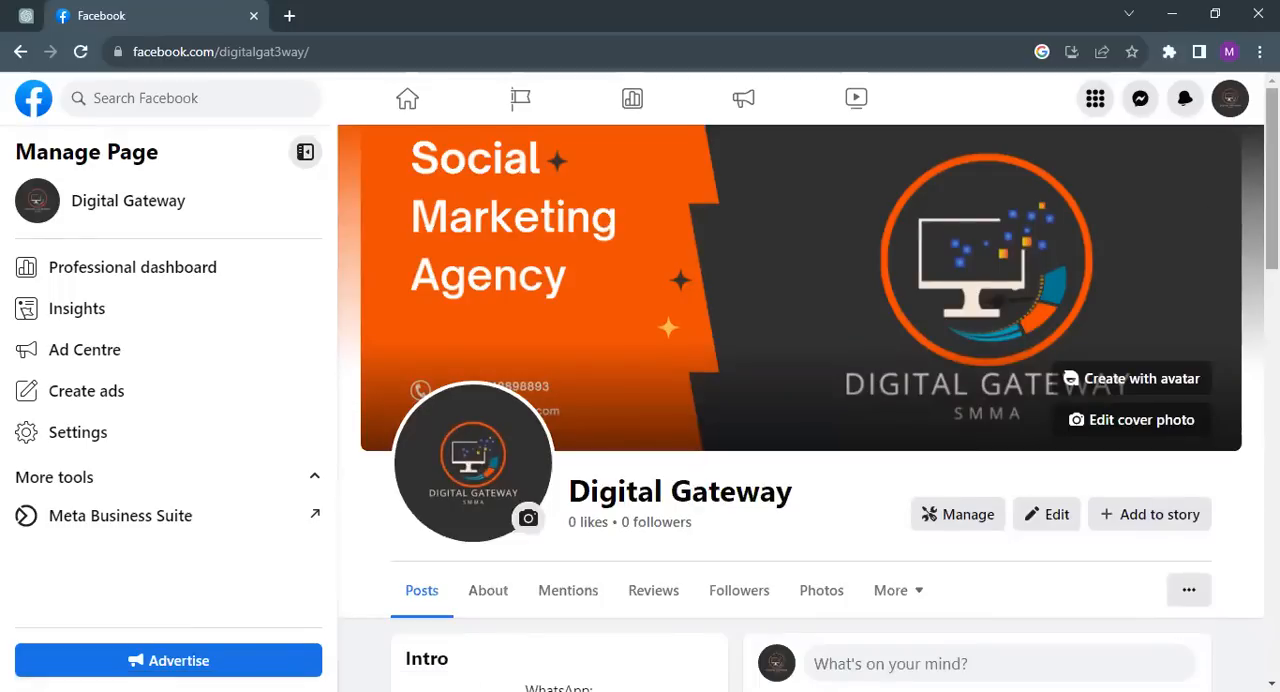
scroll(800, 400, "down", 3)
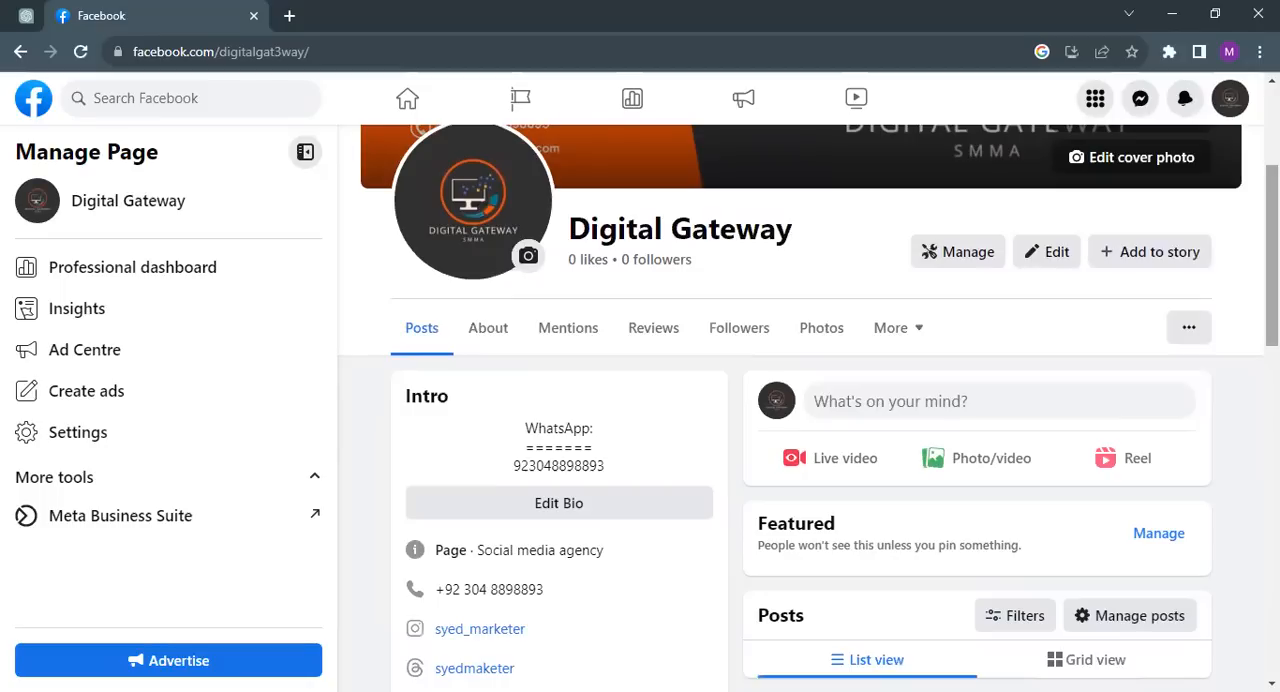
scroll(808, 400, "down", 5)
scroll(808, 400, "up", 7)
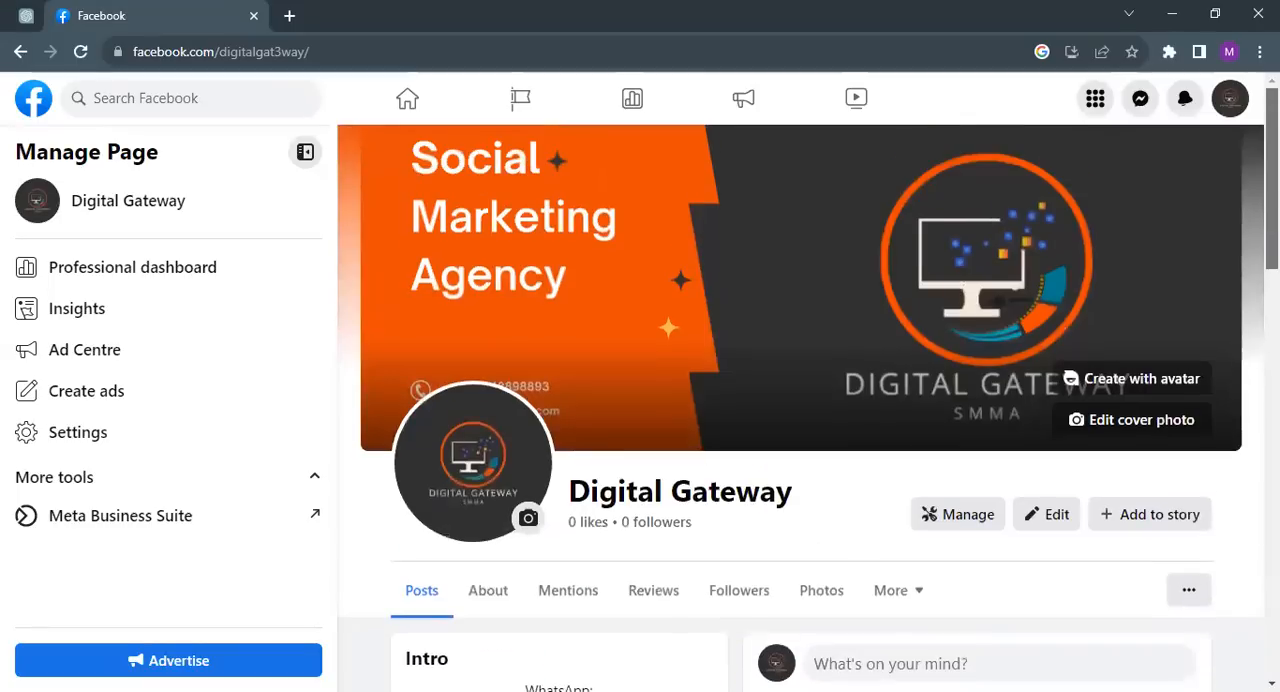
left_click_drag(572, 490, 831, 506)
left_click(830, 520)
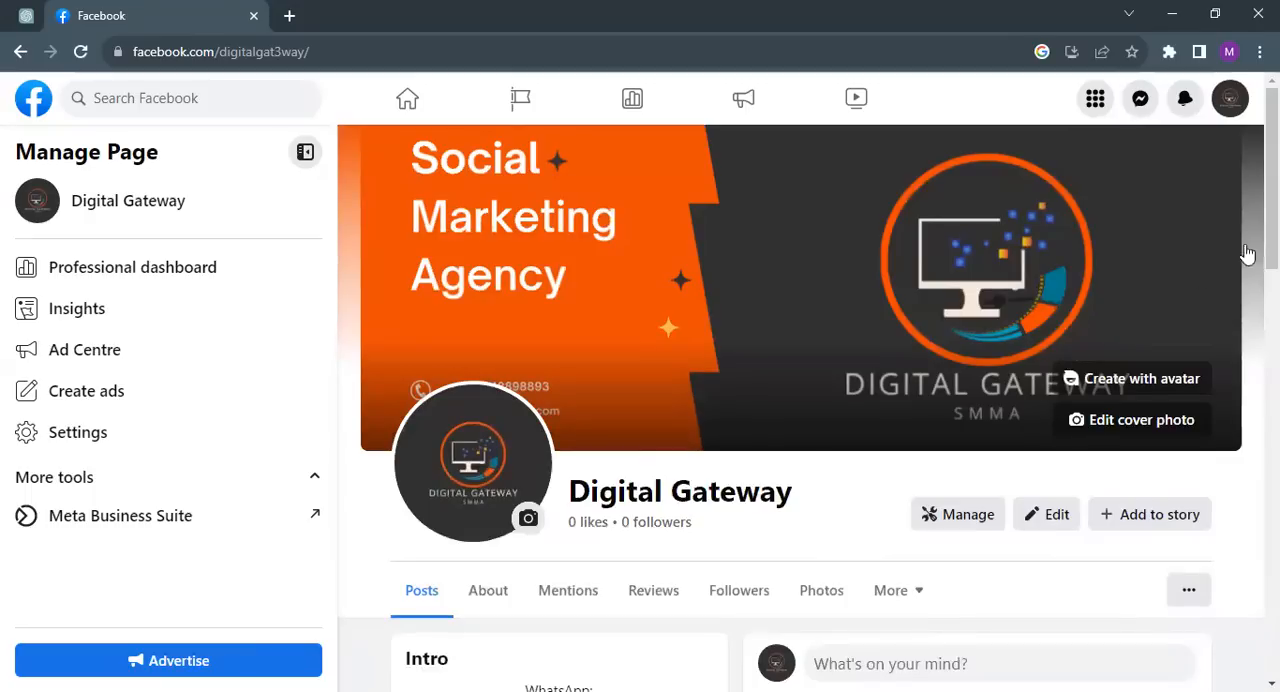
Step: Start a new post on the page and attach the photo "Add a heading.png" from the Downloads folder
scroll(1250, 258, "down", 1)
scroll(809, 400, "down", 1)
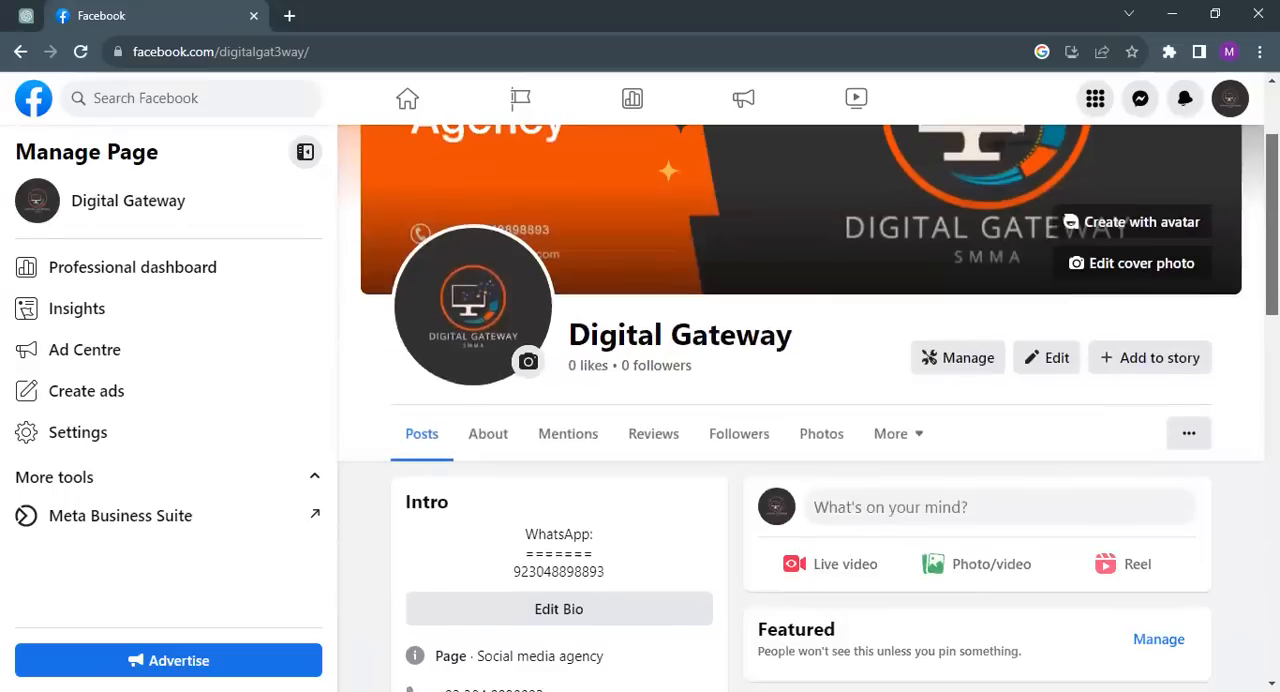
mouse_move(1272, 225)
left_mouse_down()
mouse_move(1272, 203)
mouse_move(1272, 221)
left_mouse_up()
scroll(986, 437, "down", 1)
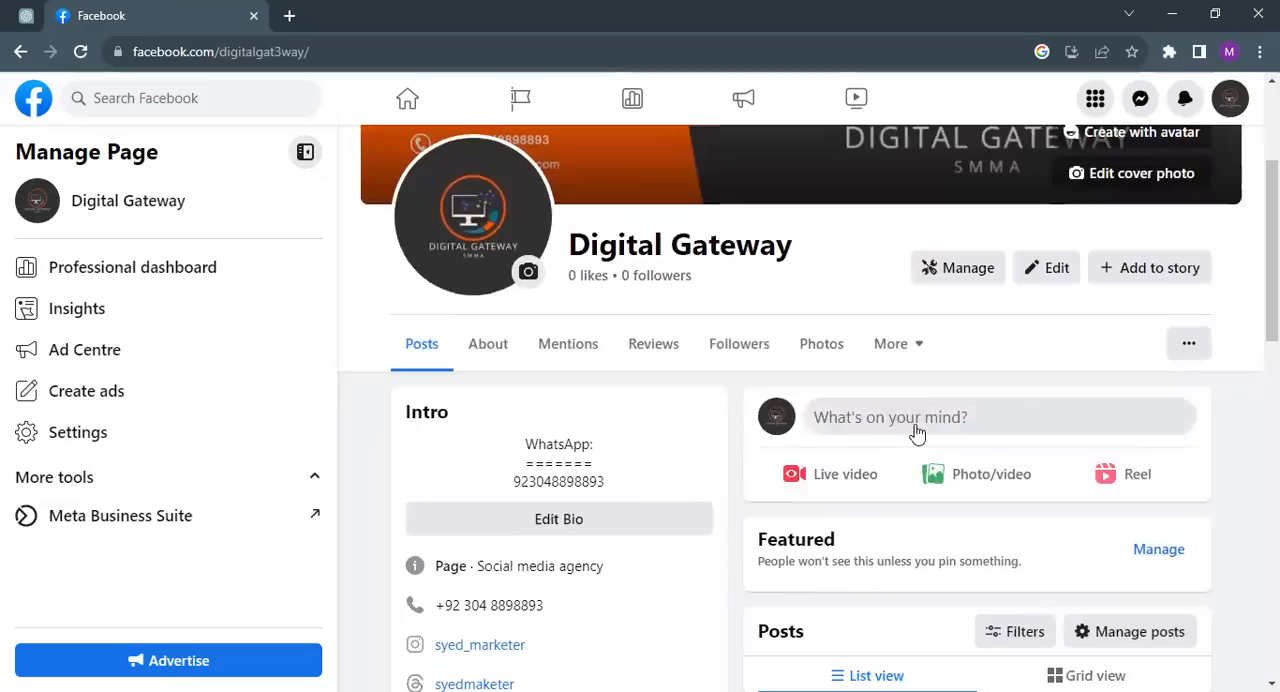
left_click(825, 432)
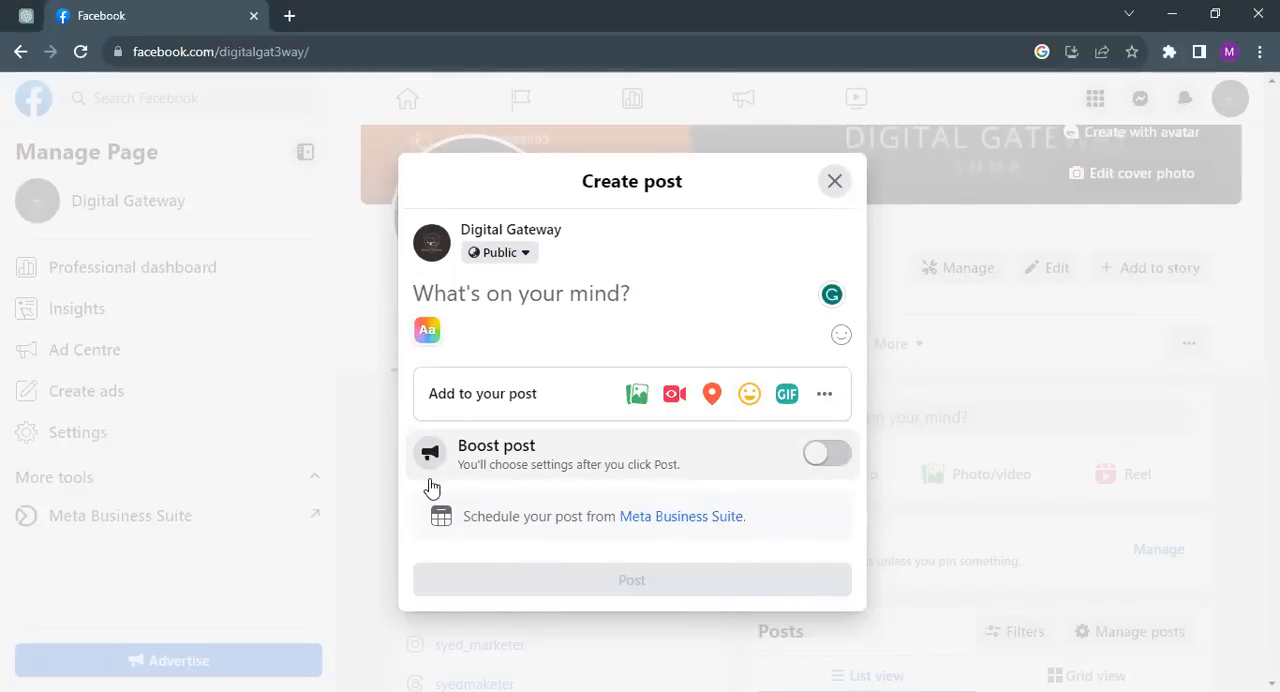
left_click(637, 392)
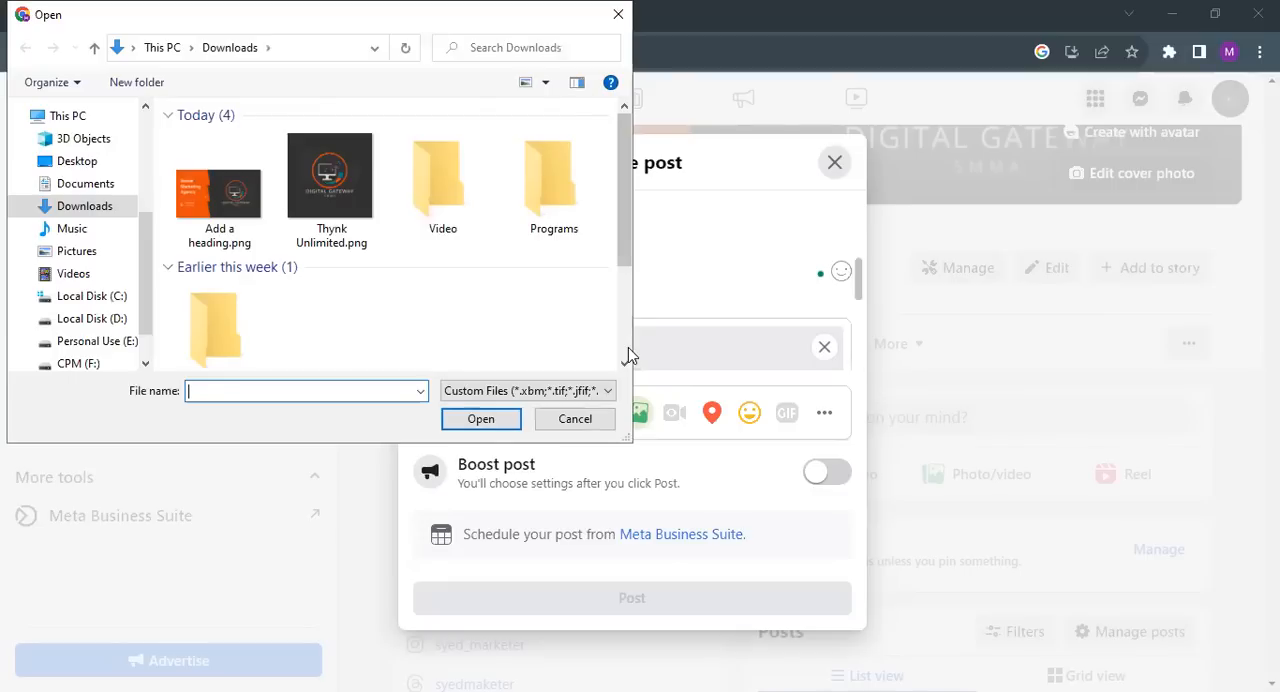
double_click(236, 220)
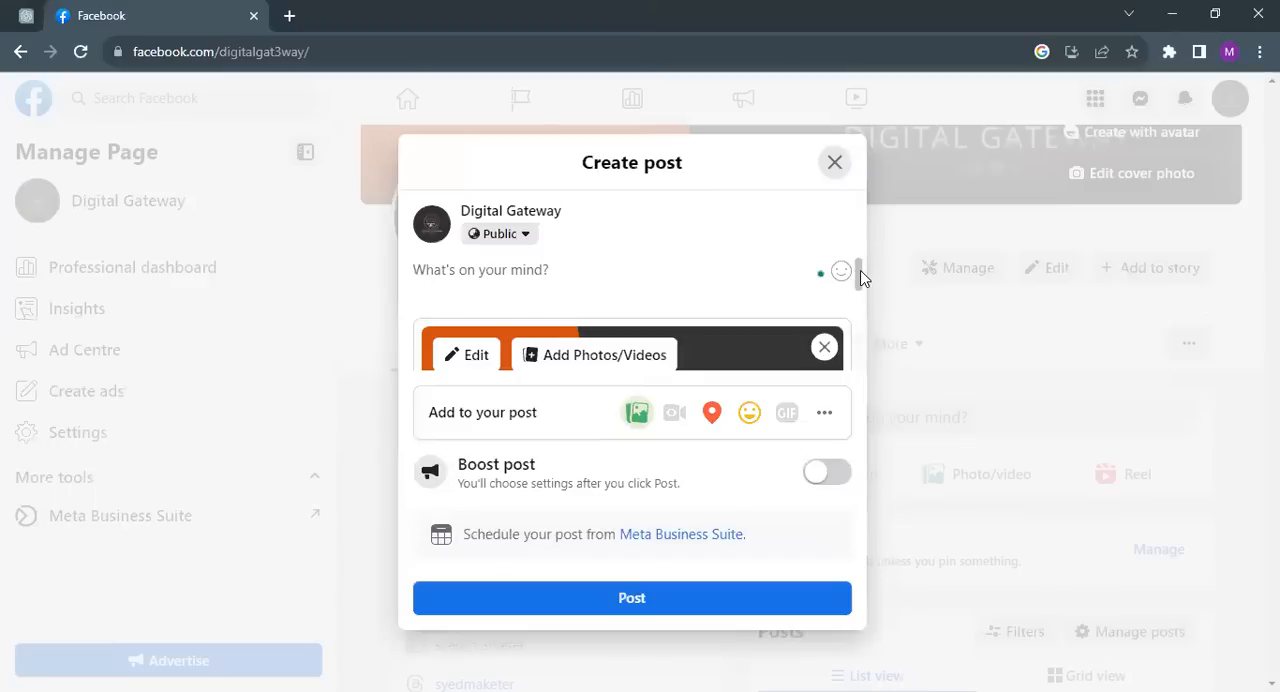
mouse_move(856, 276)
left_mouse_down()
mouse_move(865, 334)
mouse_move(863, 289)
mouse_move(862, 314)
mouse_move(858, 300)
left_mouse_up()
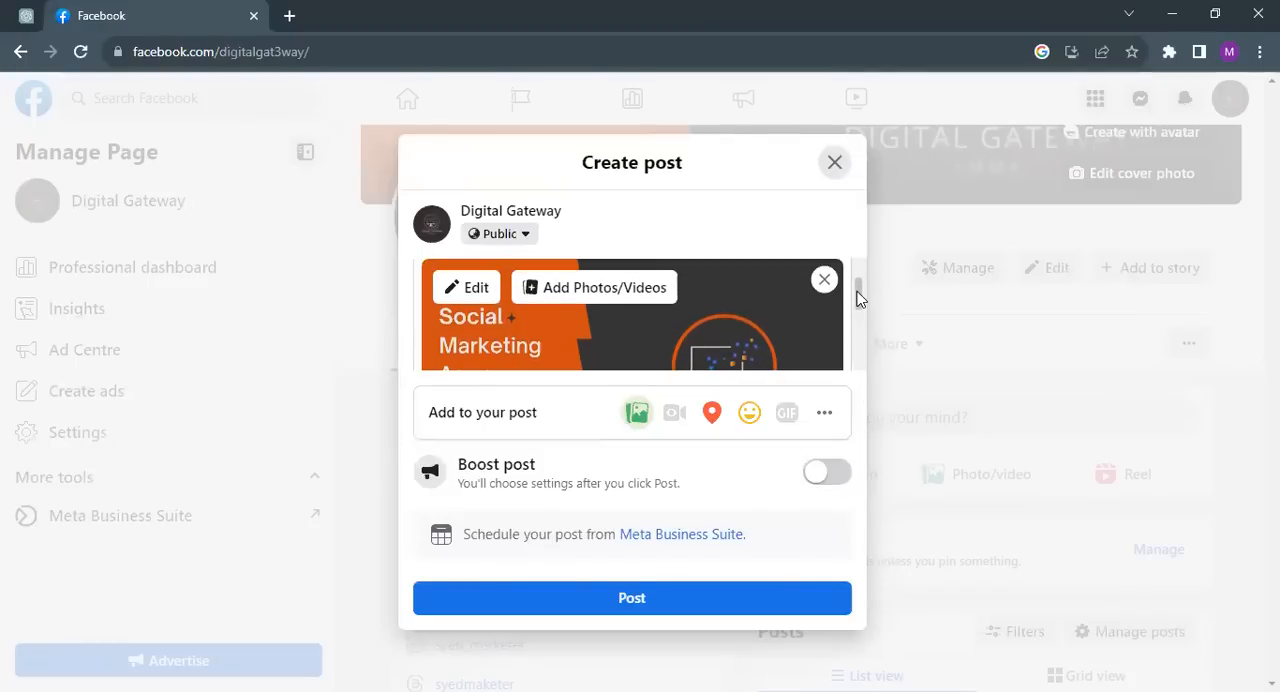
left_click_drag(857, 291, 857, 285)
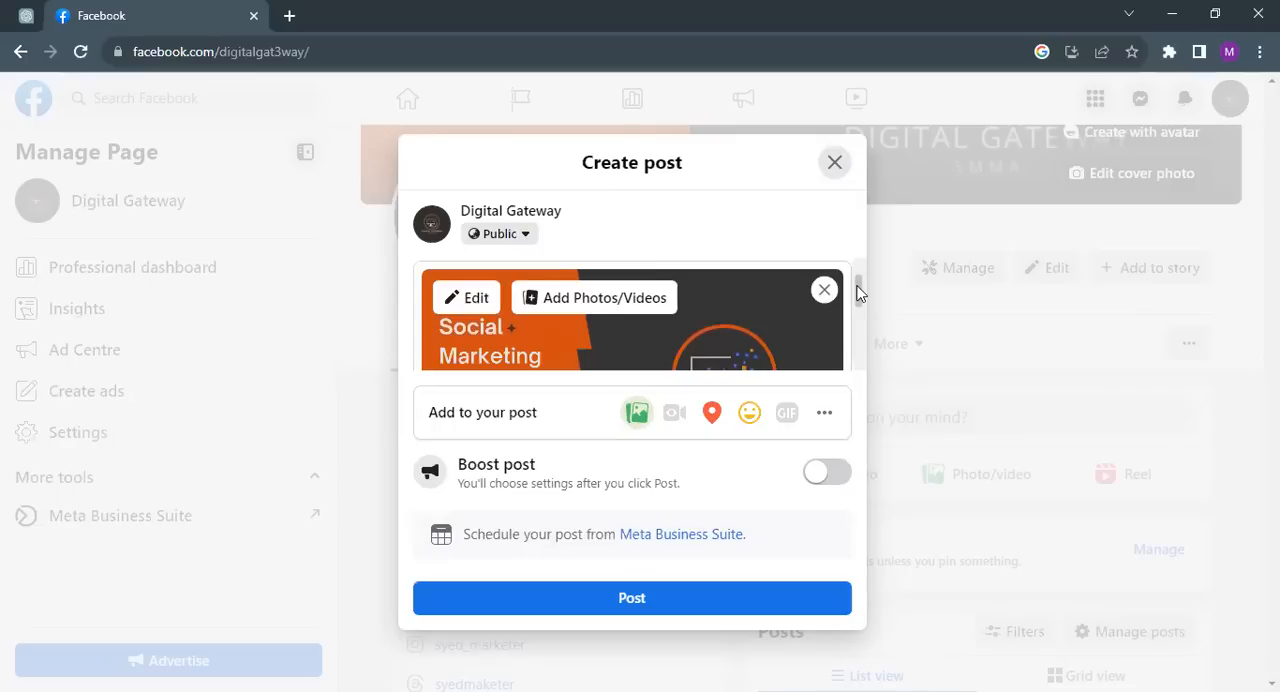
Step: Open the attached photo for editing and tag the HP page on the circular logo
left_click(474, 304)
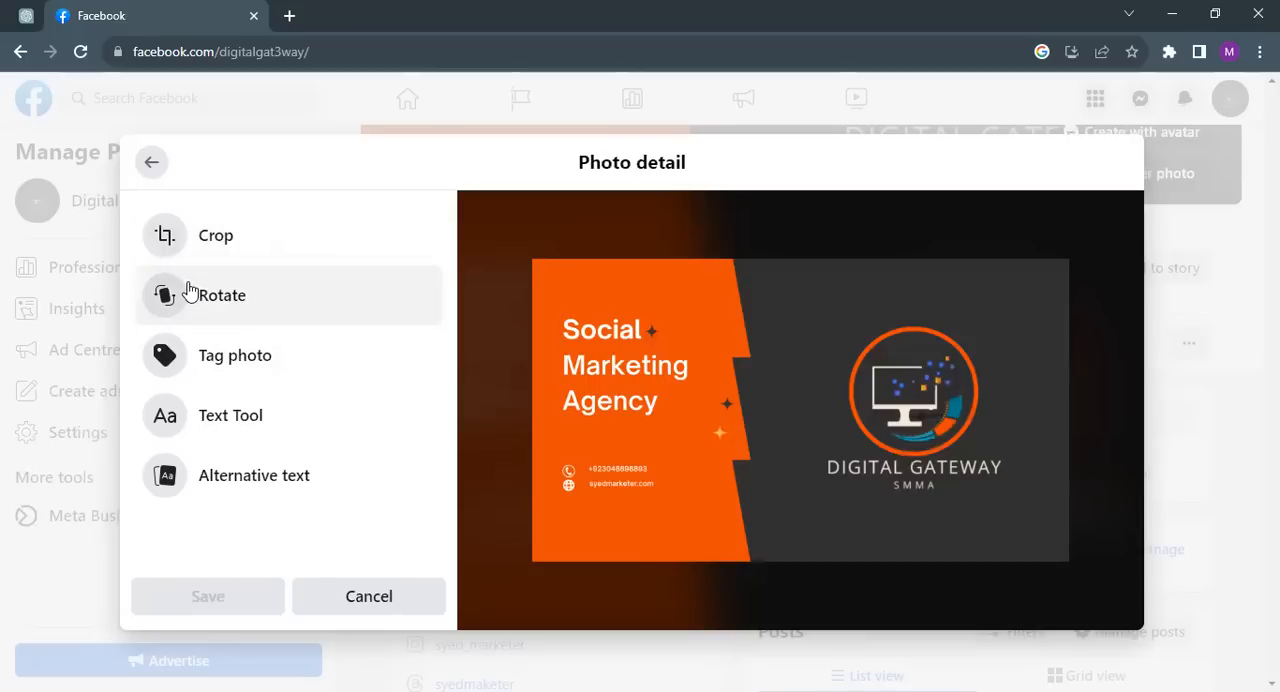
left_click(206, 361)
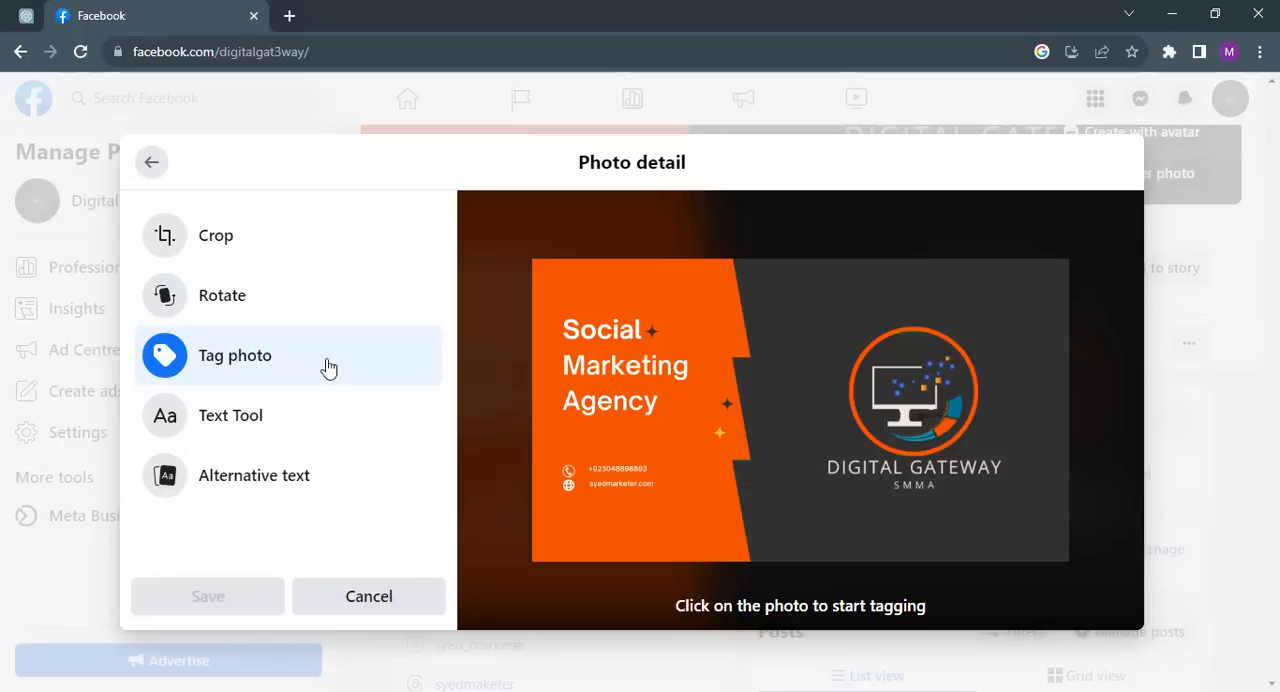
left_click(902, 407)
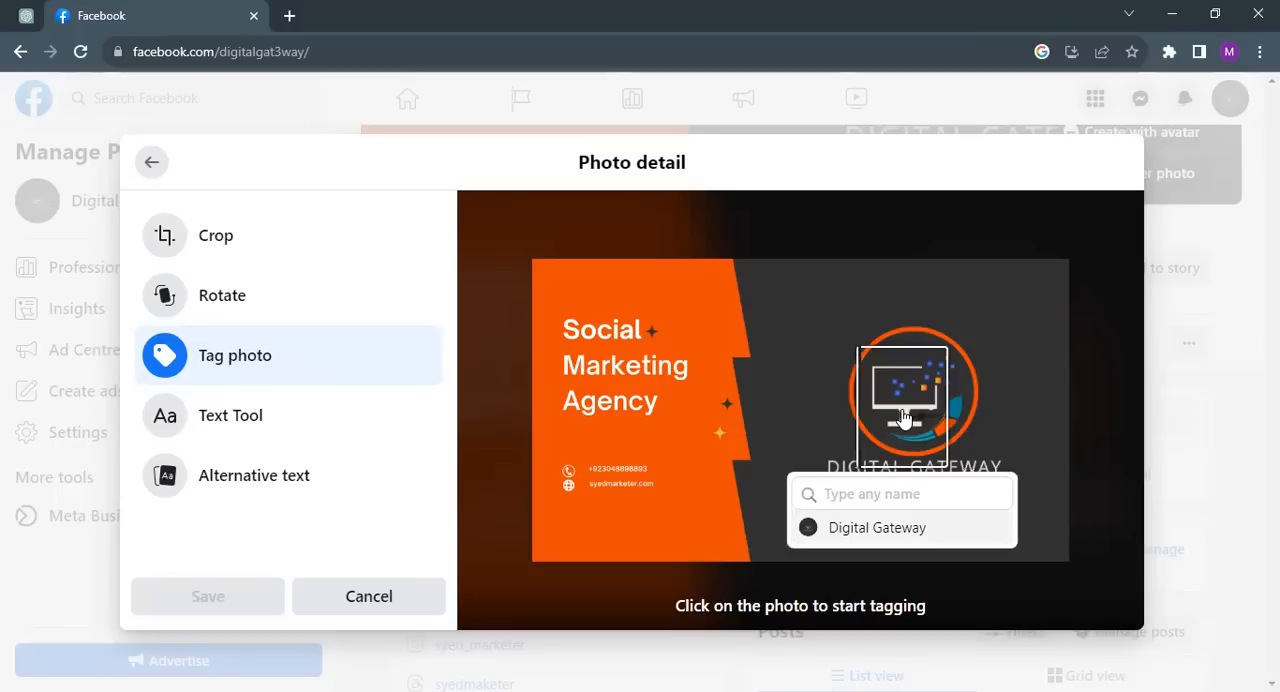
type("Hp")
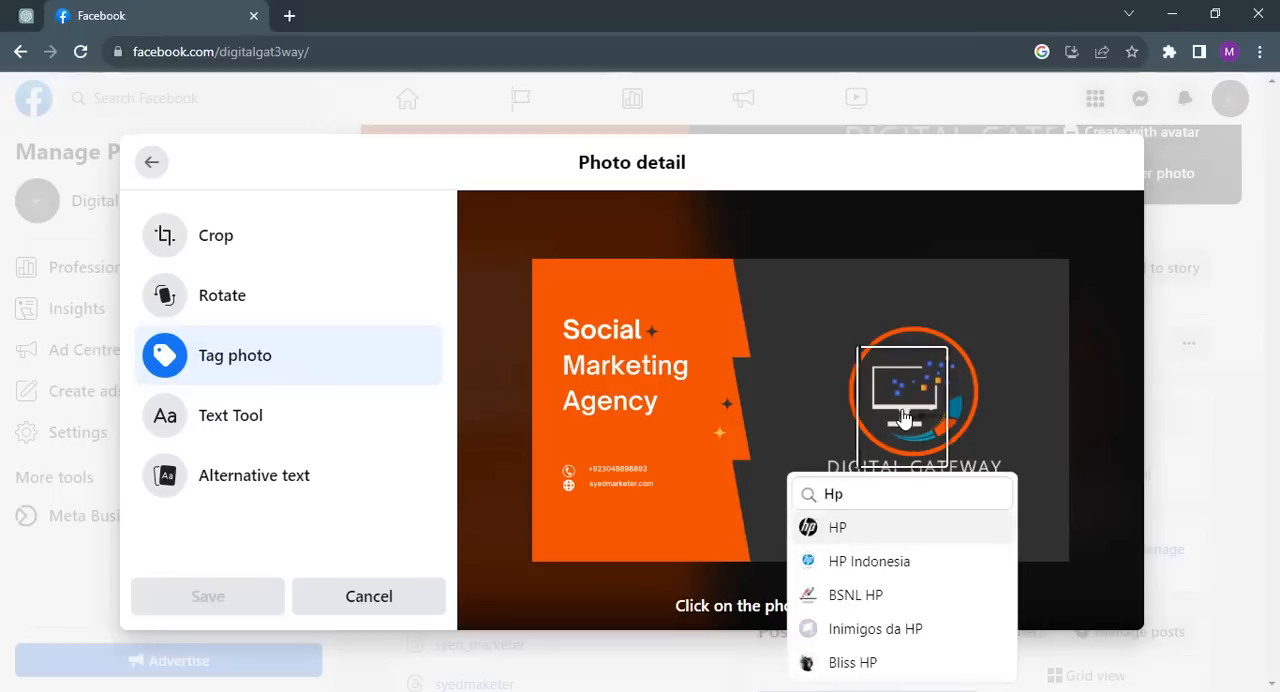
left_click(828, 532)
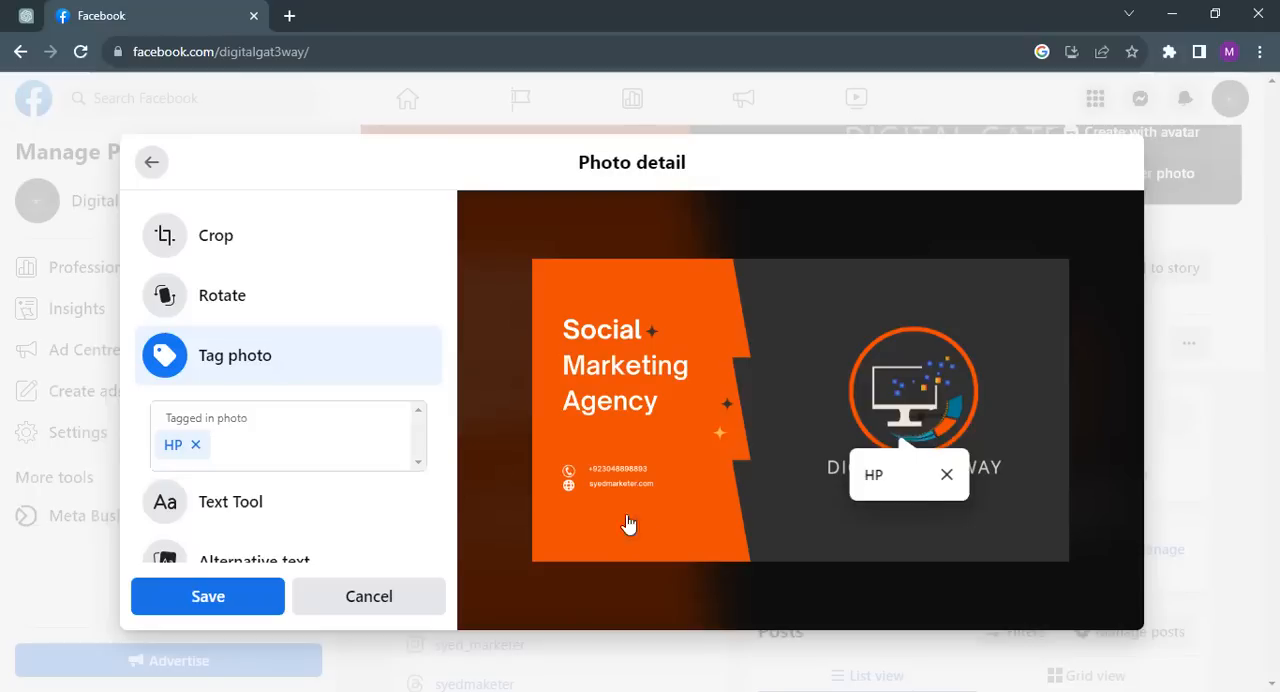
Step: Add a white text overlay with the owner's name to the photo using the Text Tool
left_click_drag(452, 398, 452, 469)
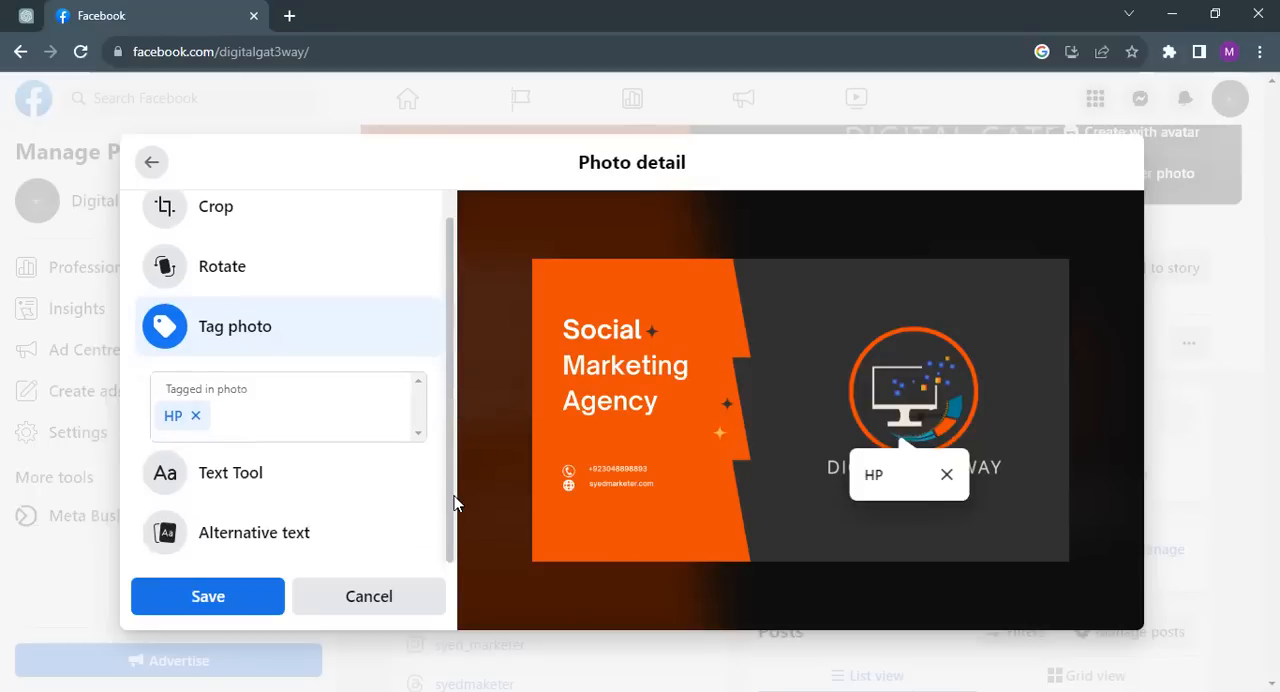
left_click(330, 467)
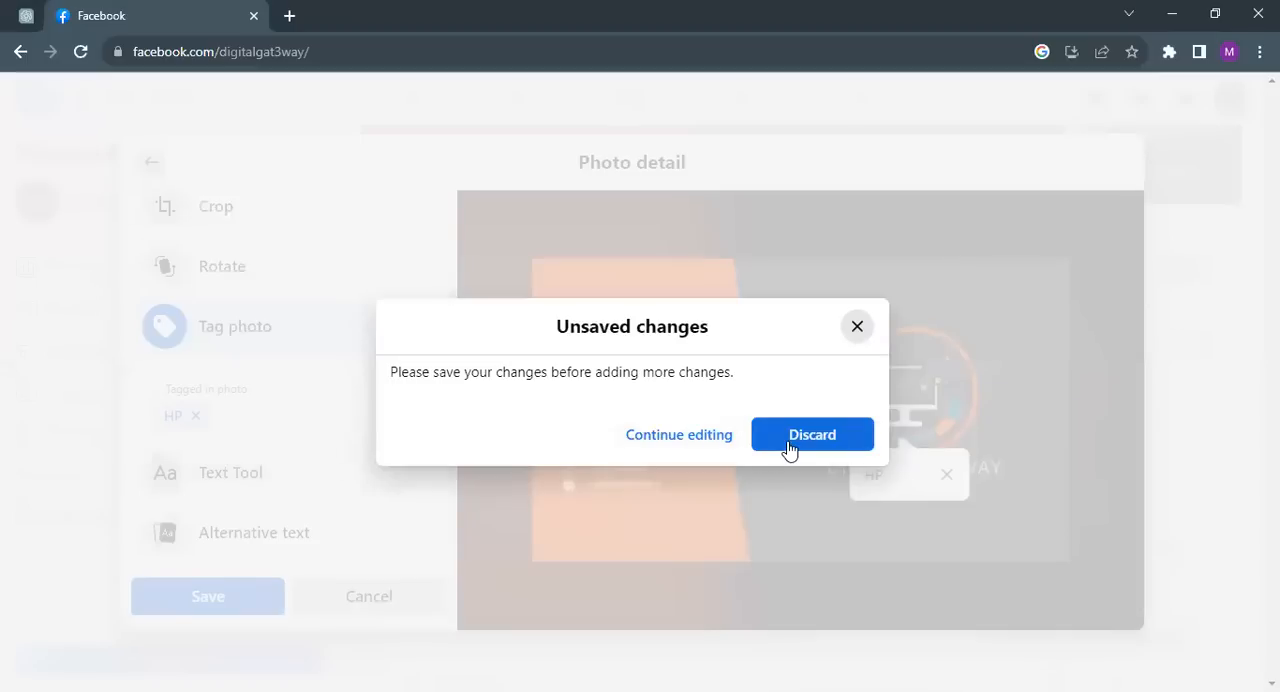
left_click(652, 440)
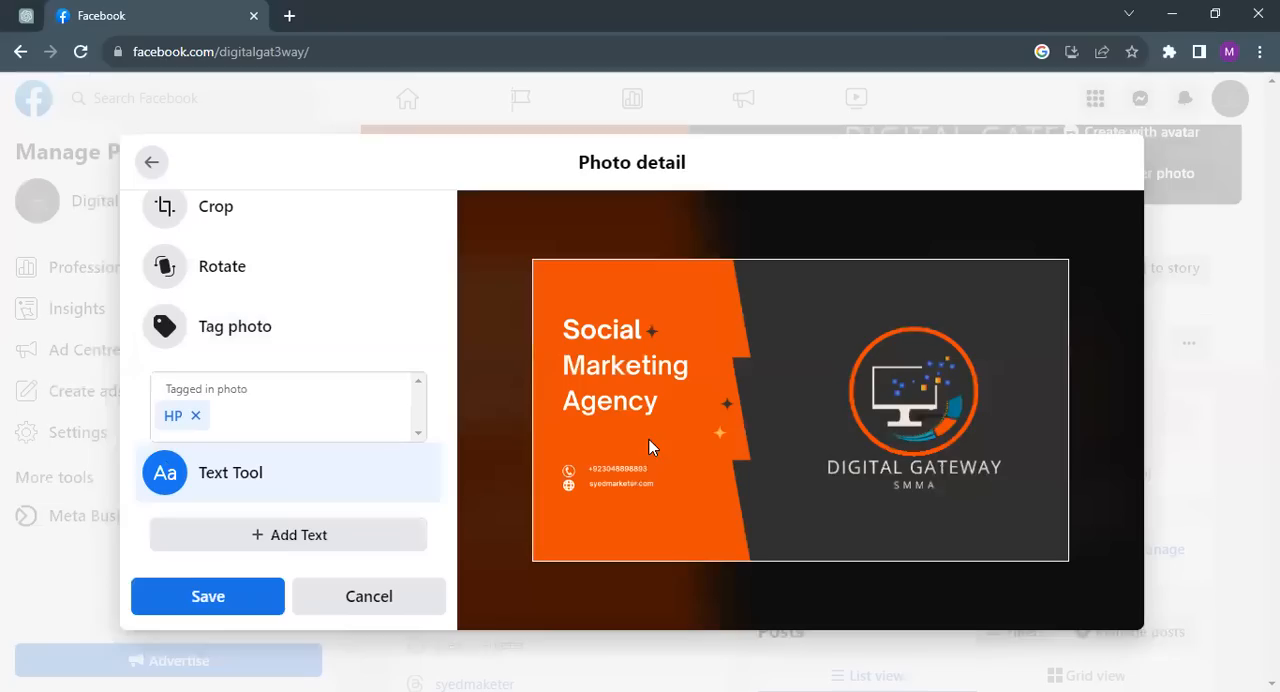
left_click_drag(450, 402, 460, 506)
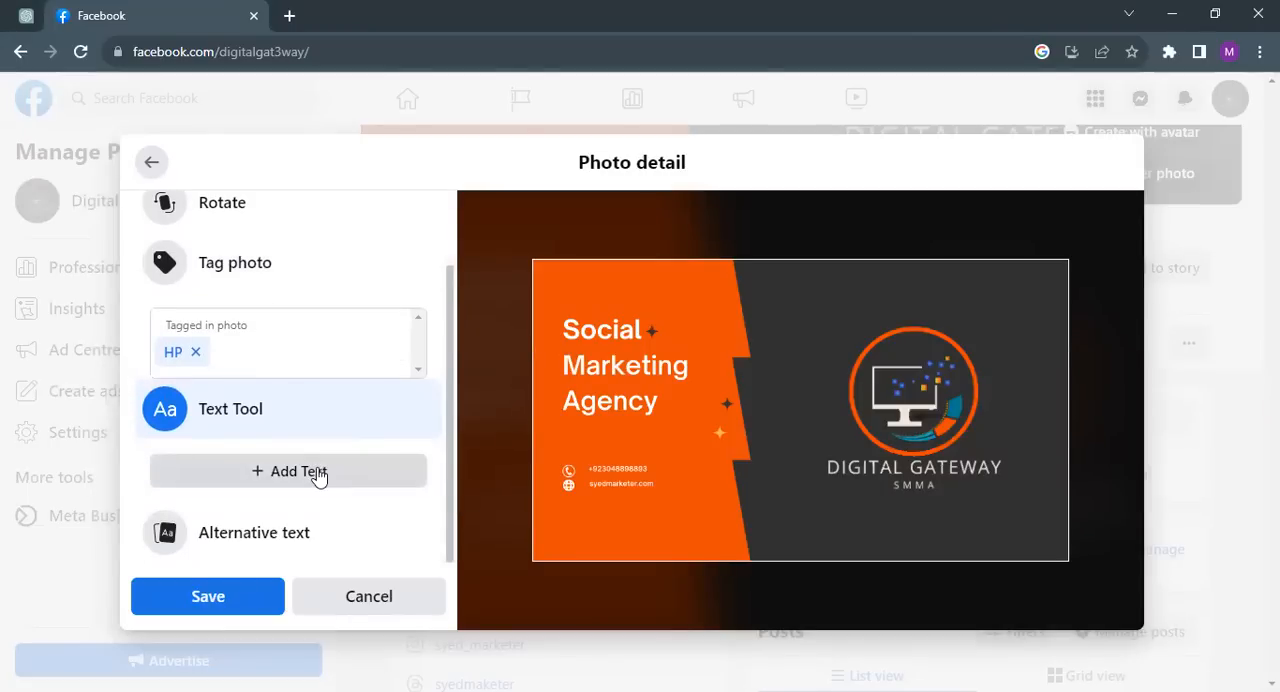
left_click(286, 475)
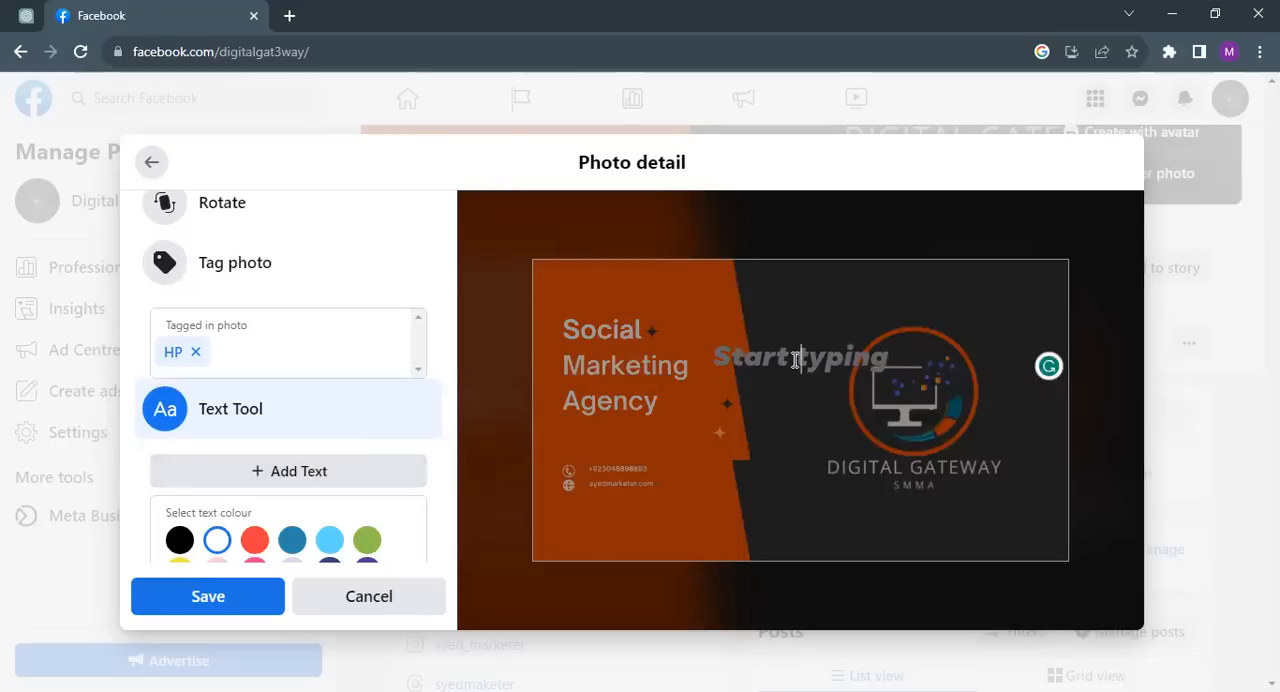
type("Syed")
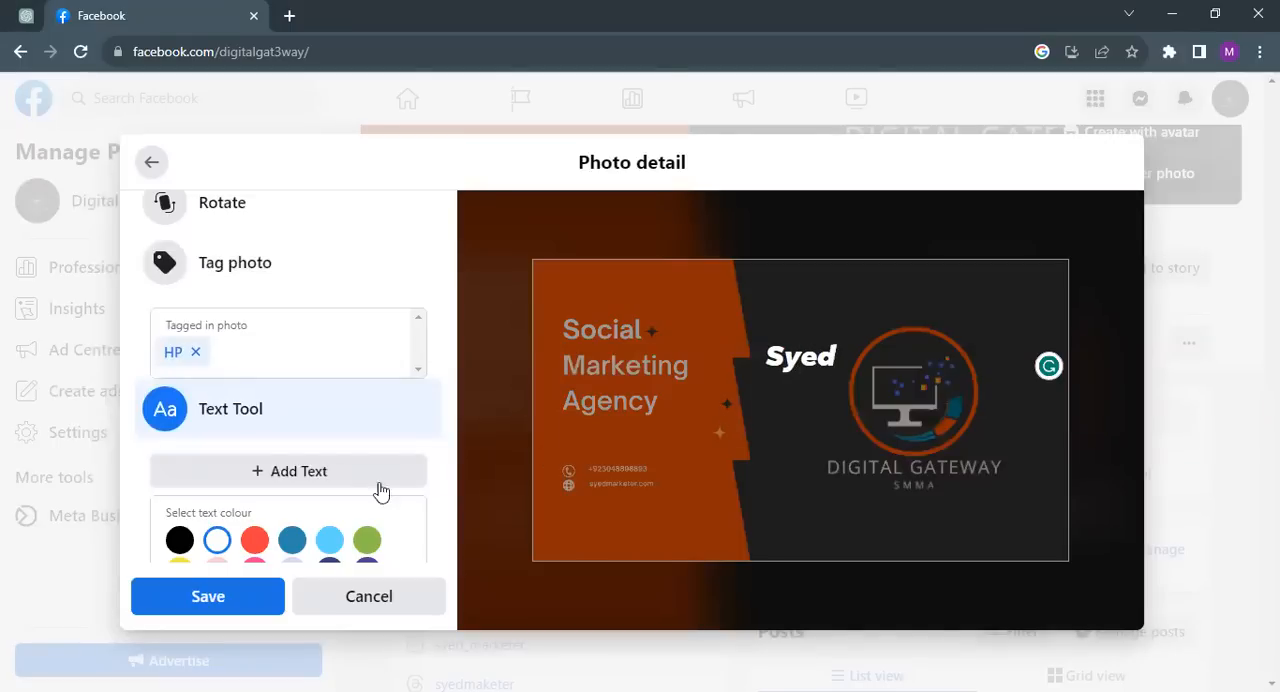
scroll(446, 418, "down", 1)
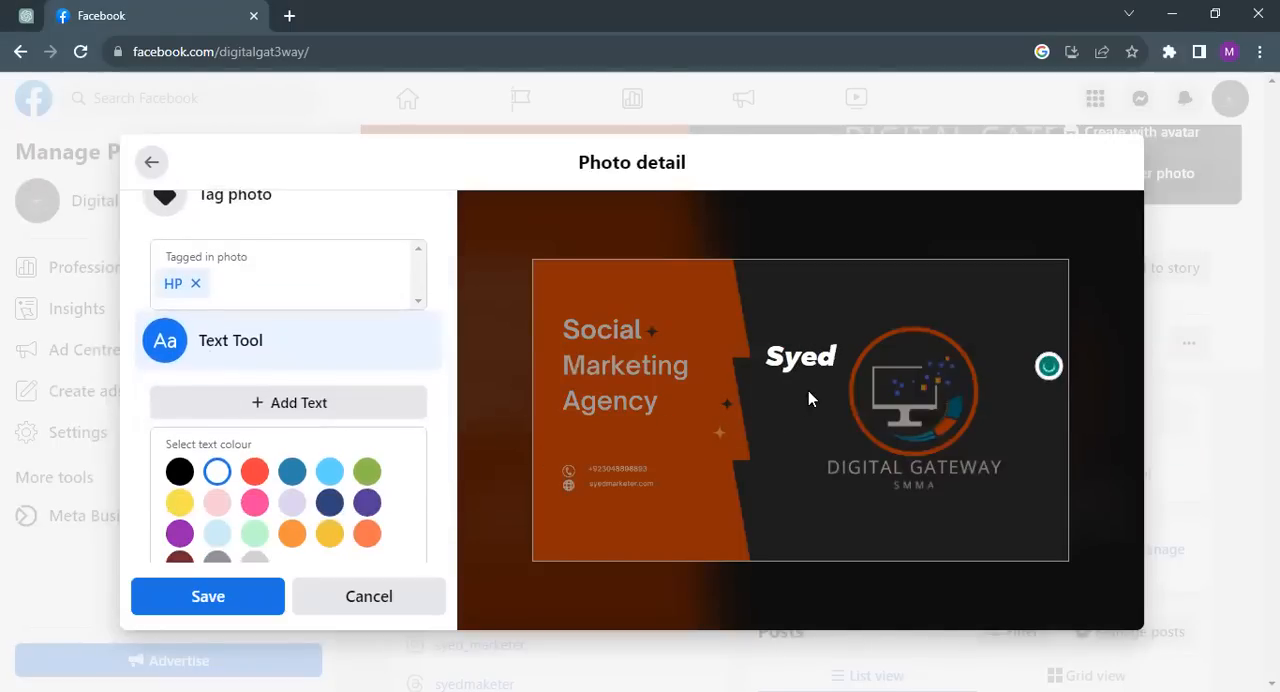
left_click(806, 422)
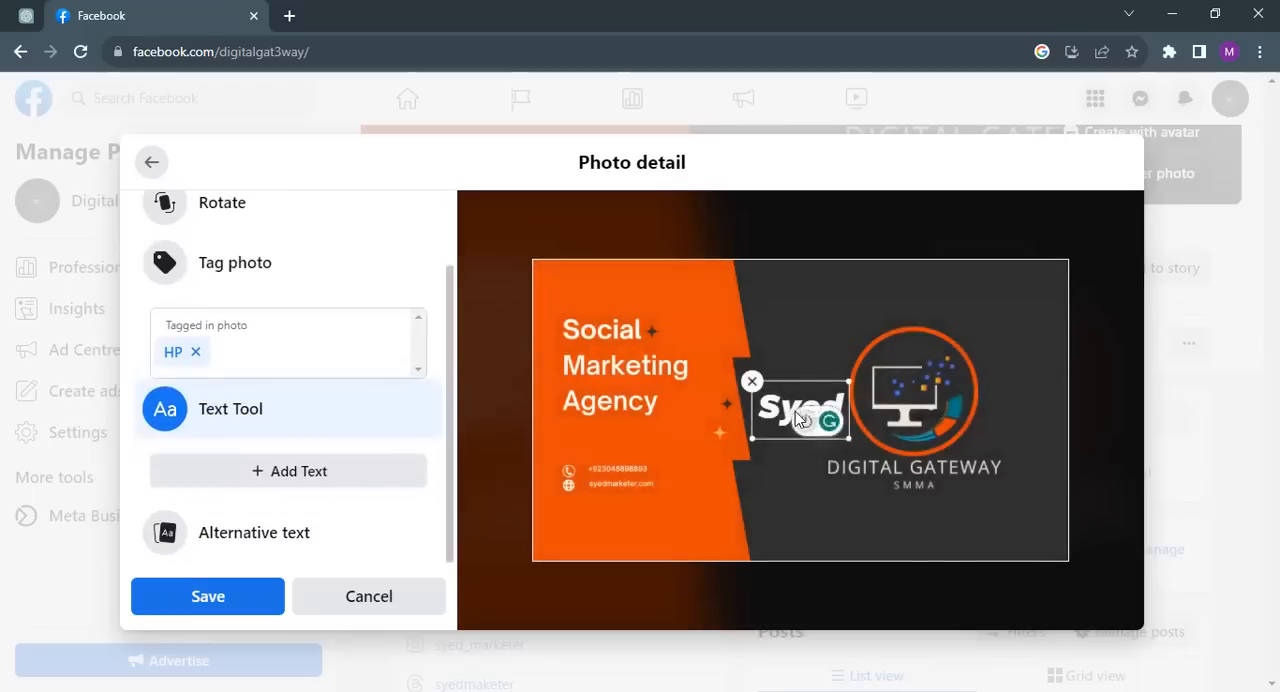
Step: Move the name text to the upper edge of the photo's dark area and shrink it
left_click_drag(779, 404, 792, 296)
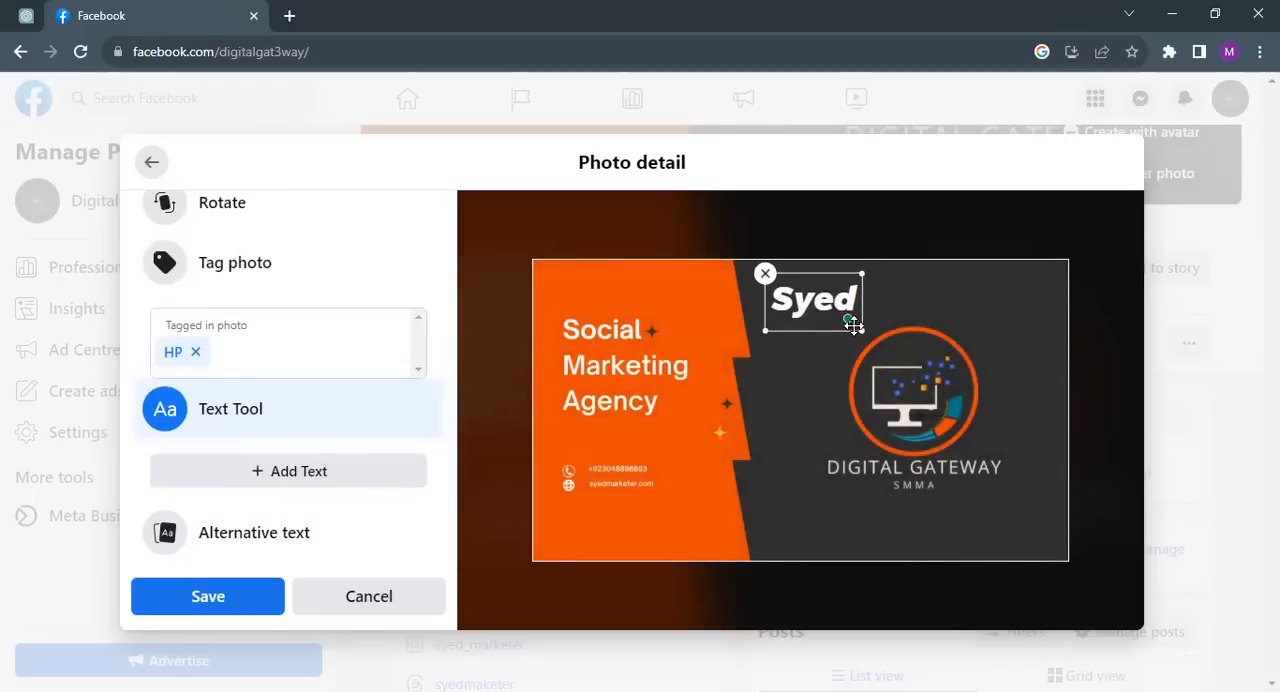
left_click_drag(858, 332, 798, 280)
left_click(812, 365)
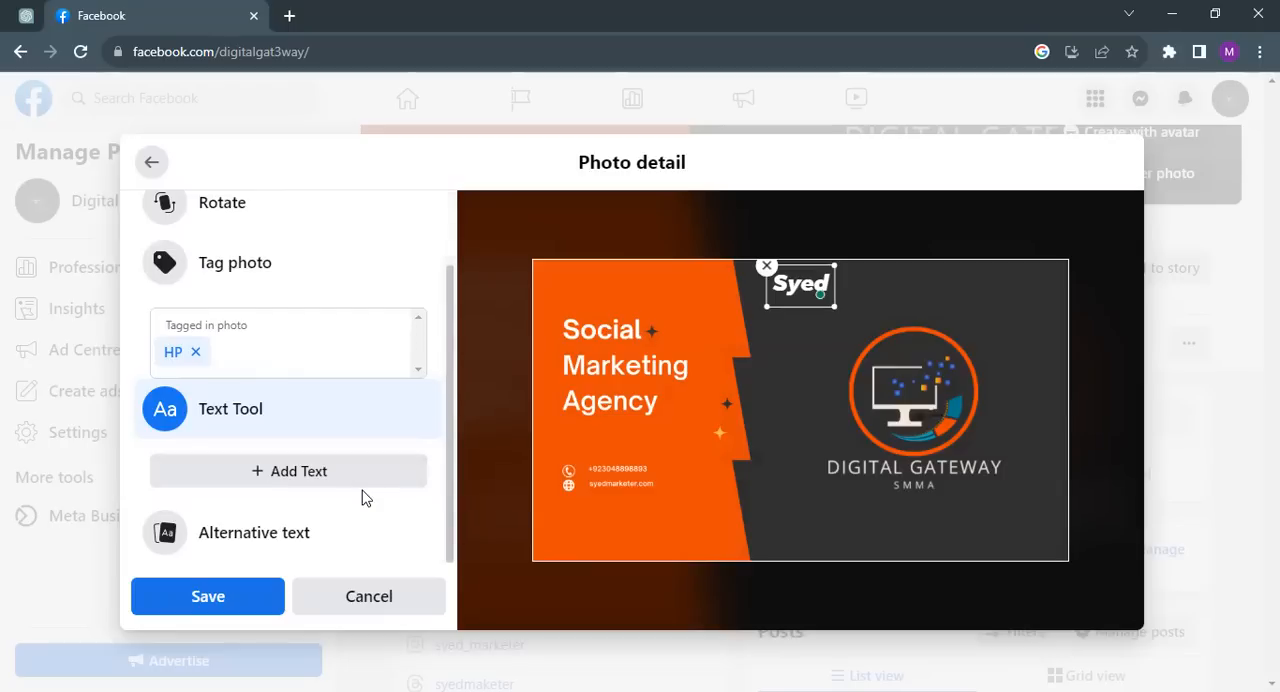
Step: Try to open the photo's alternative text options, and leave the photo editor discarding all unsaved changes
left_click(323, 533)
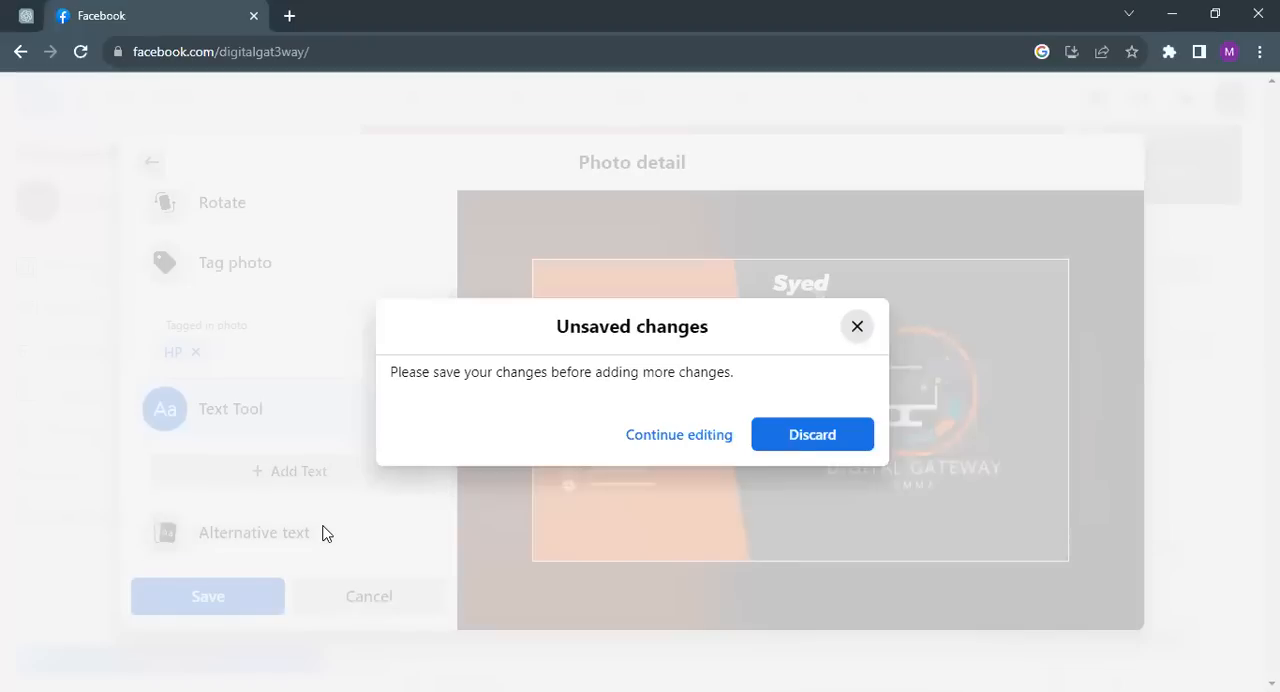
left_click(665, 438)
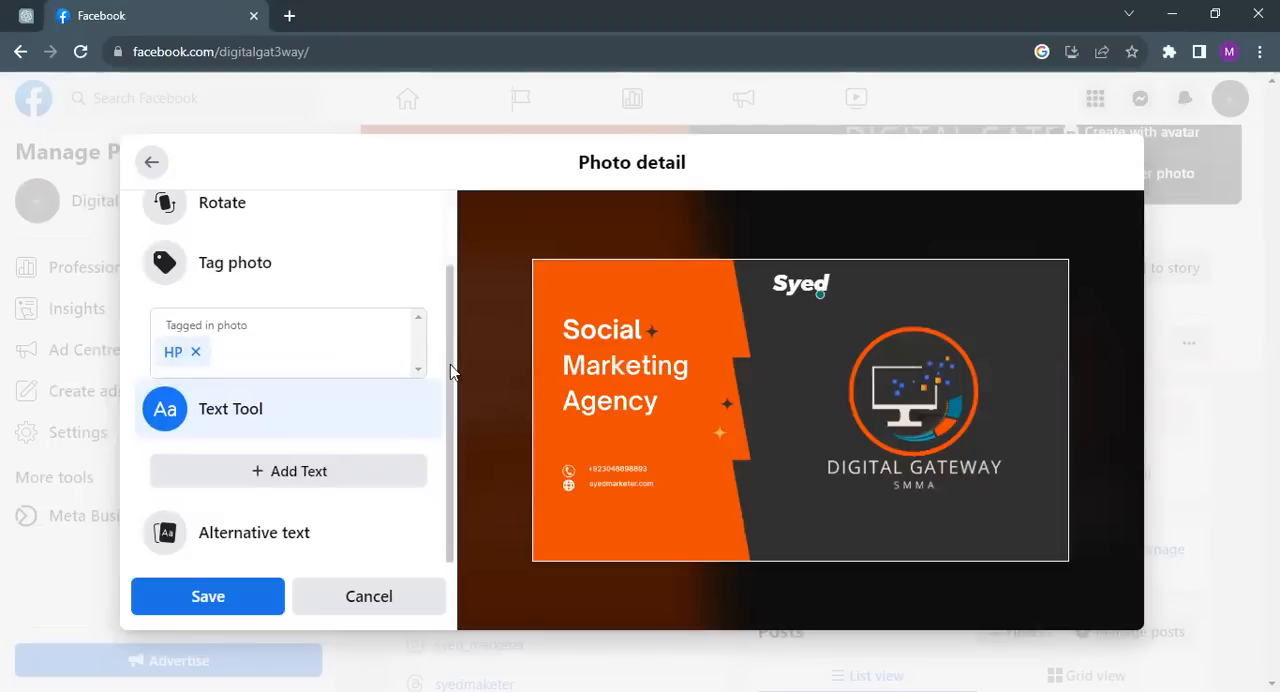
left_click(289, 535)
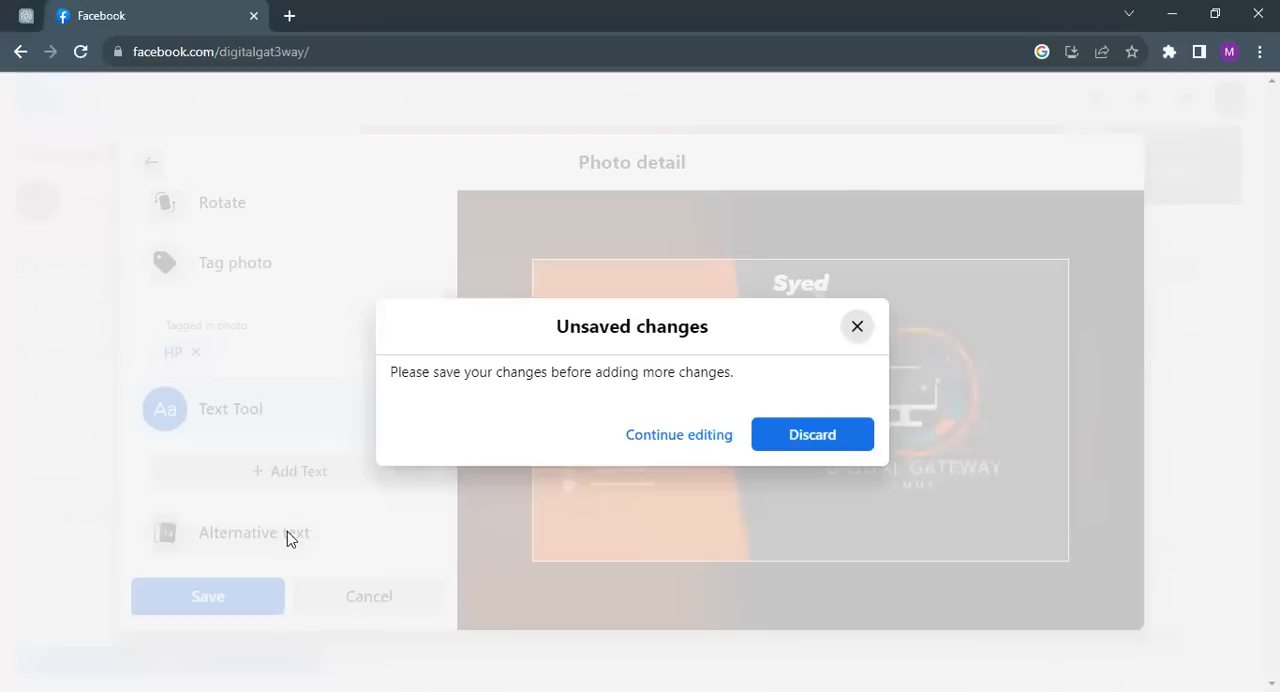
left_click(691, 434)
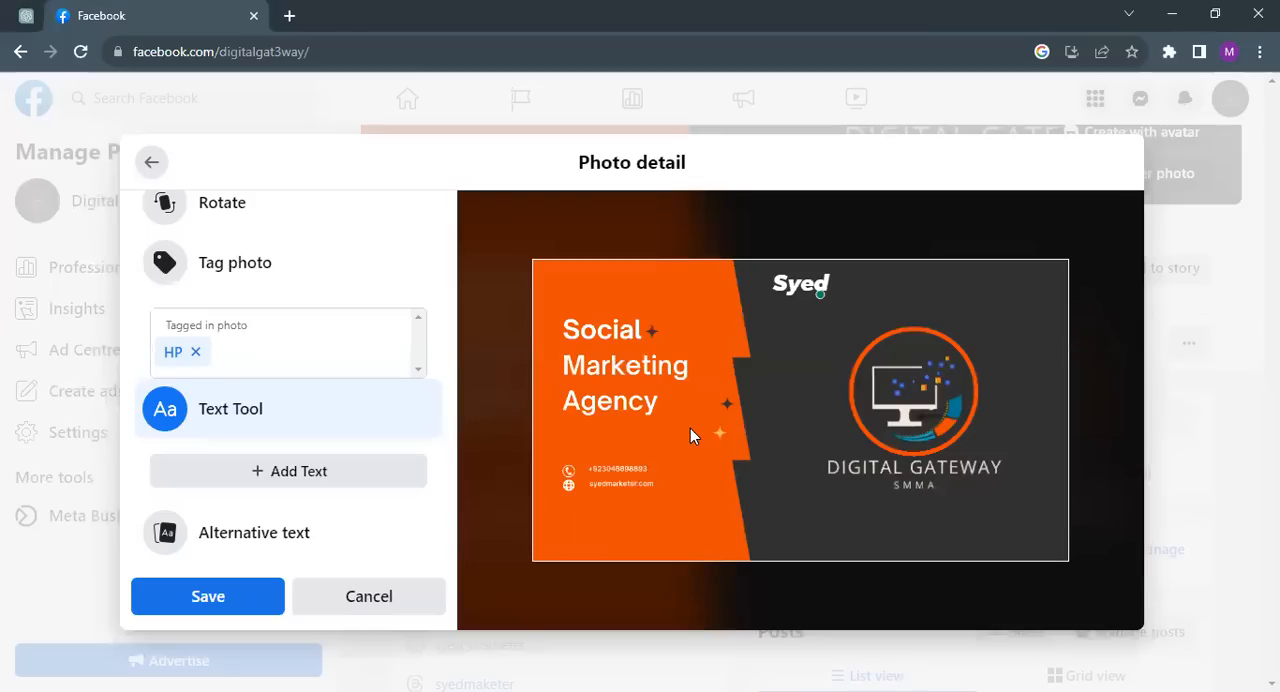
scroll(447, 254, "up", 2)
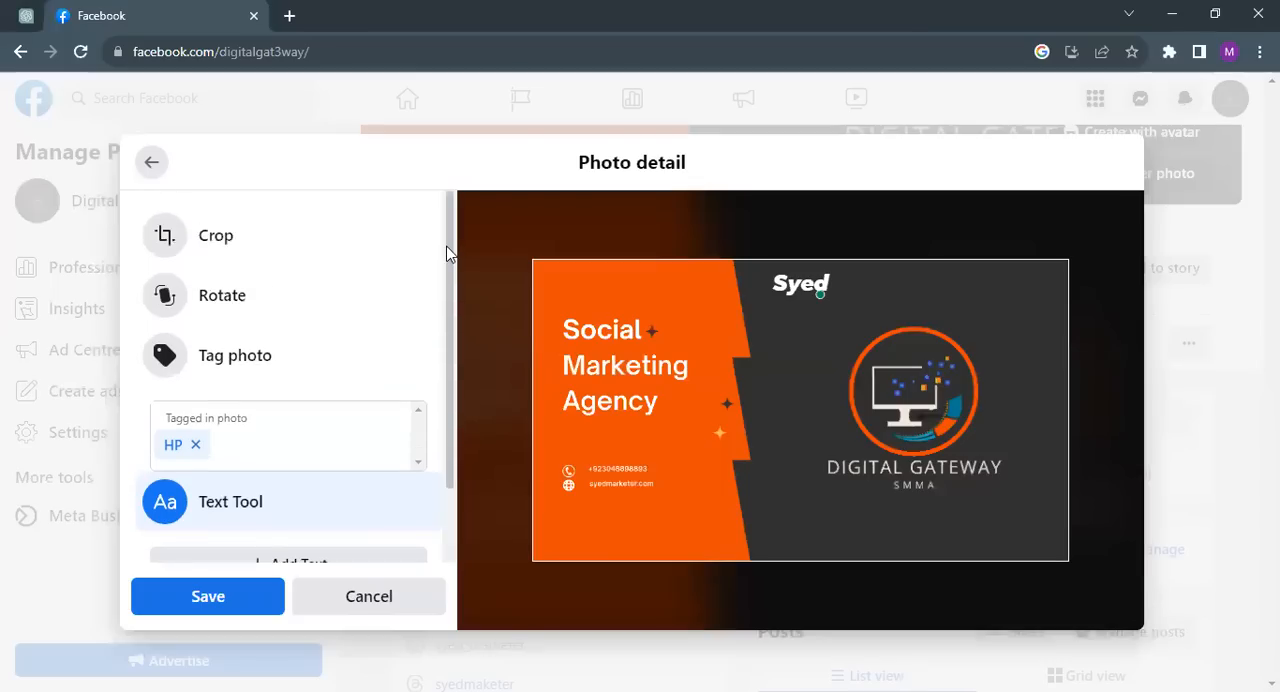
left_click(140, 163)
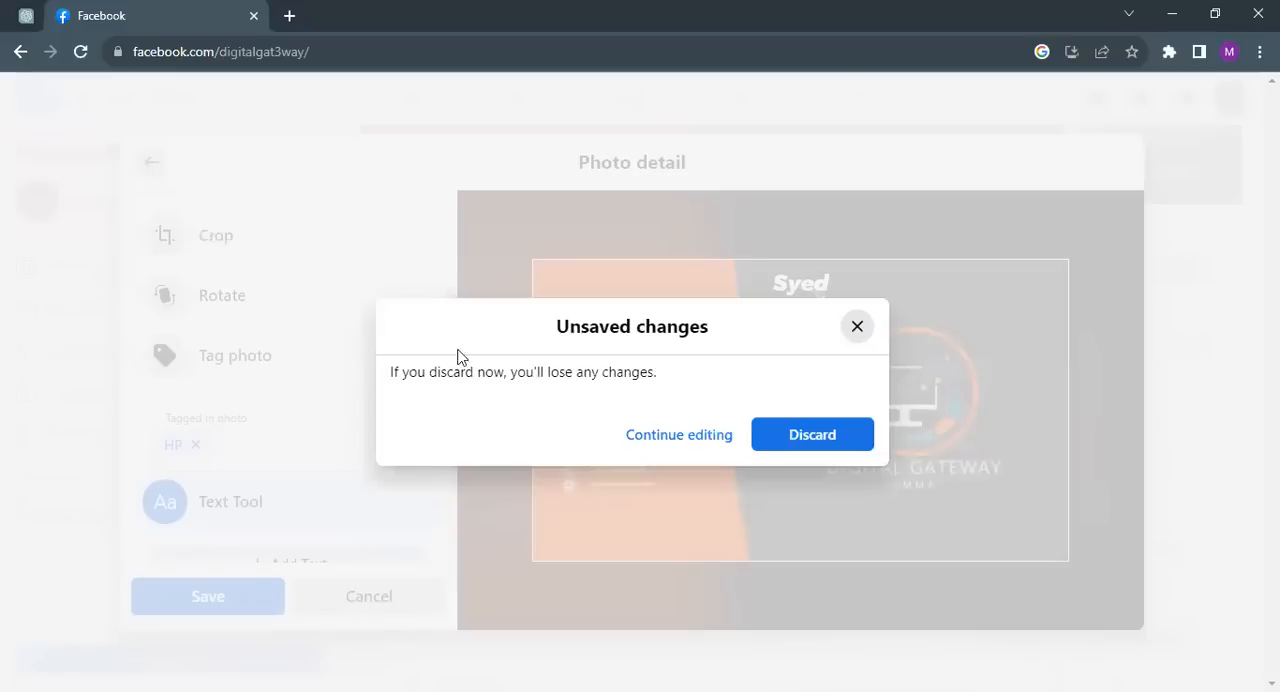
left_click(754, 445)
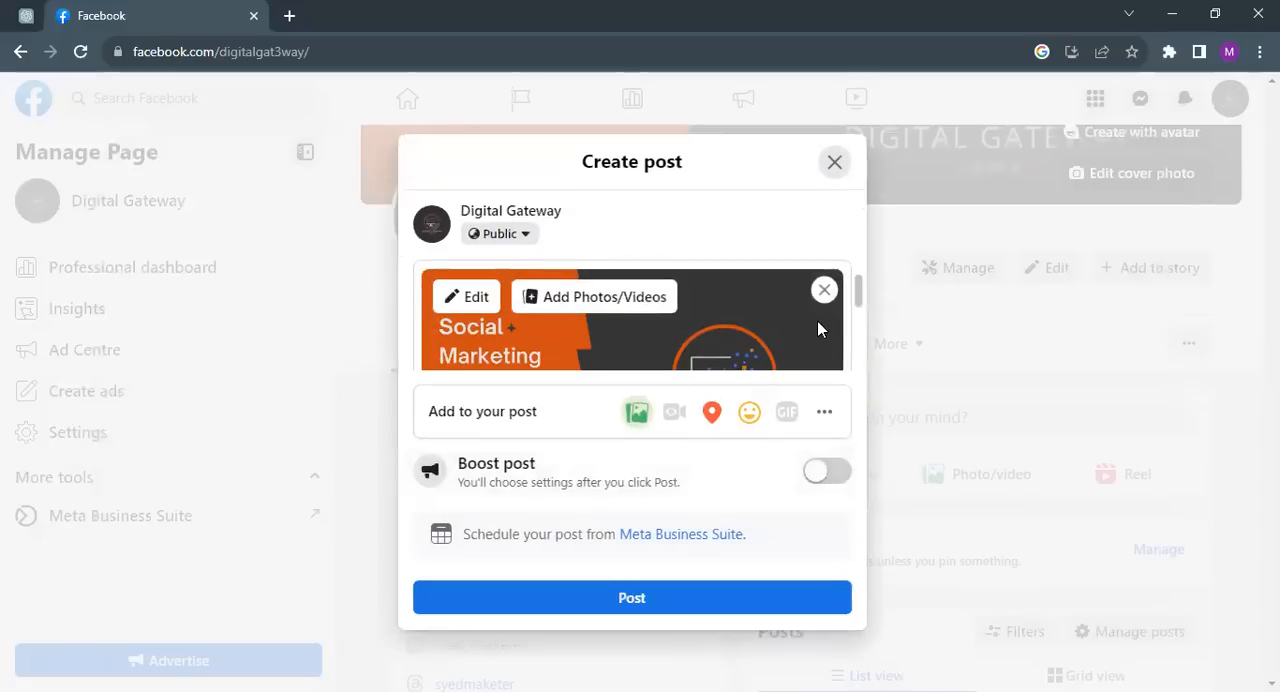
Step: Start the post caption above the attached photo with "50% off on every sale"
left_click_drag(858, 297, 857, 271)
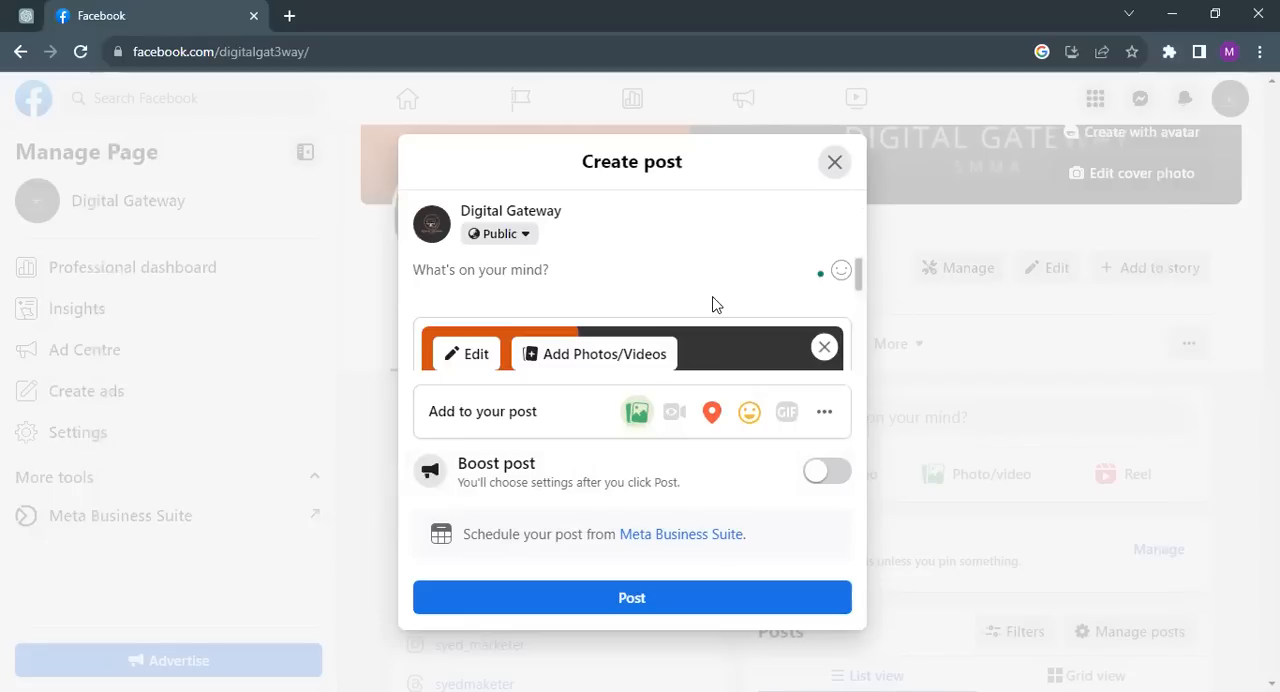
left_click(661, 277)
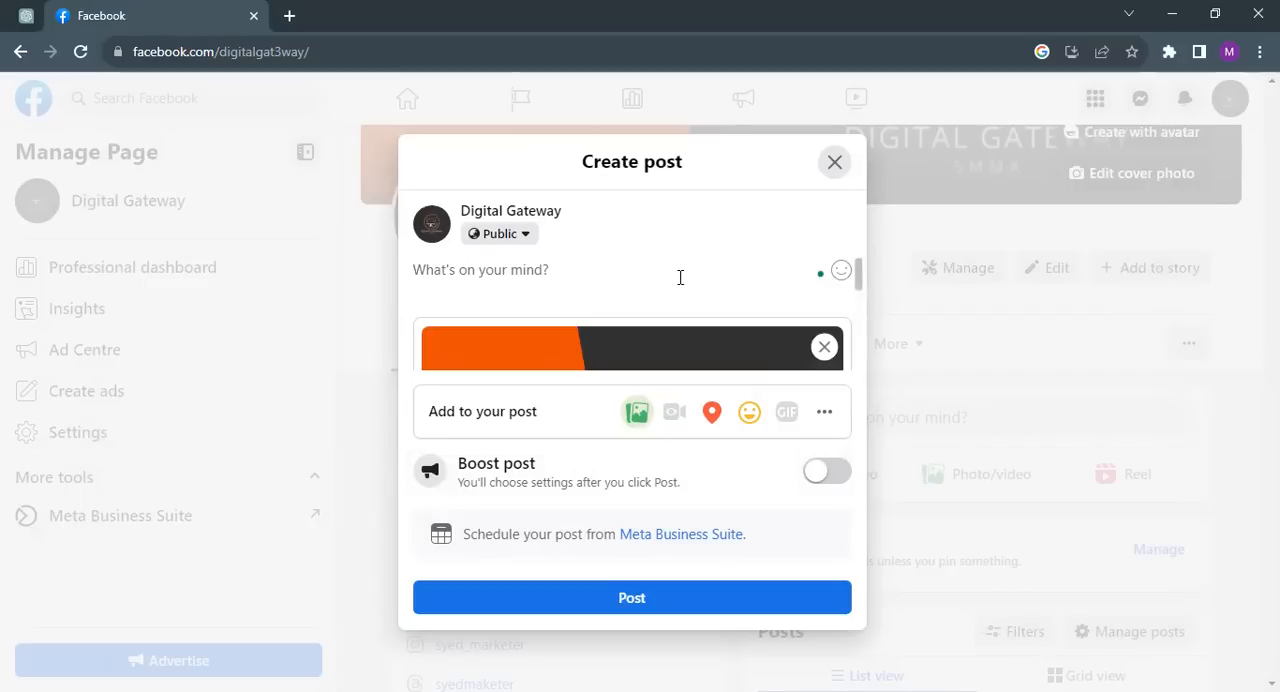
type("50")
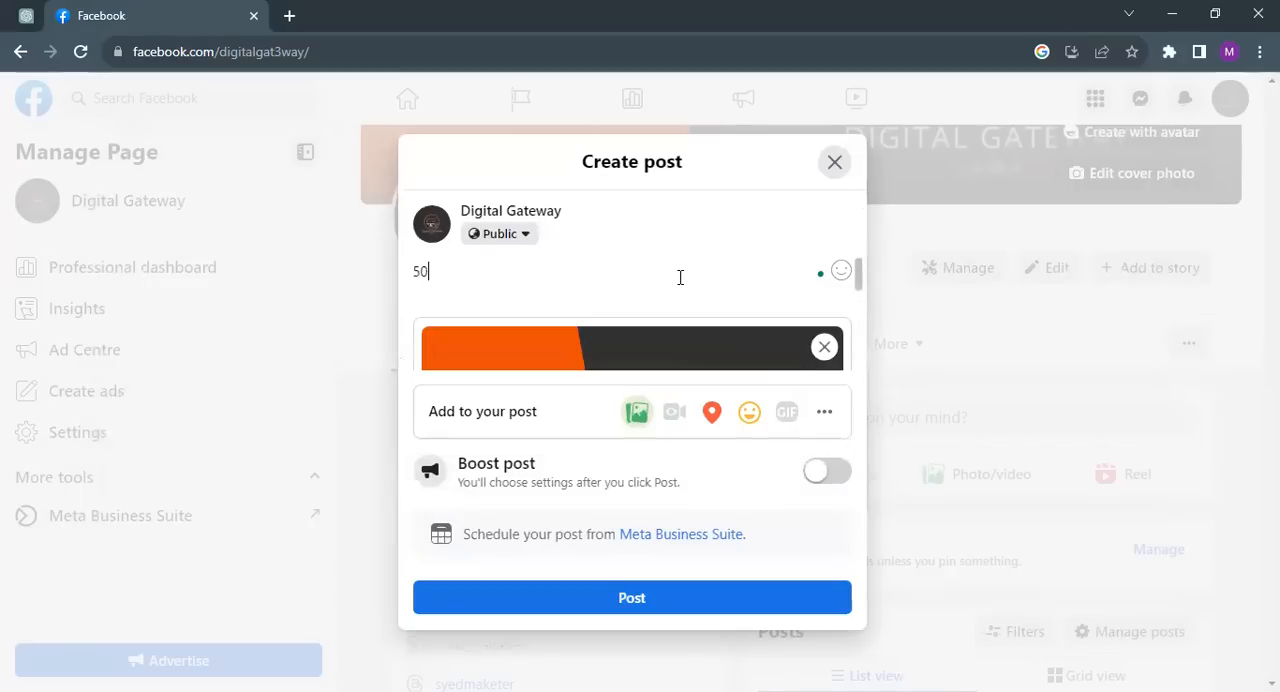
type("$")
key("BackSpace")
key("BackSpace")
type("% off on ever")
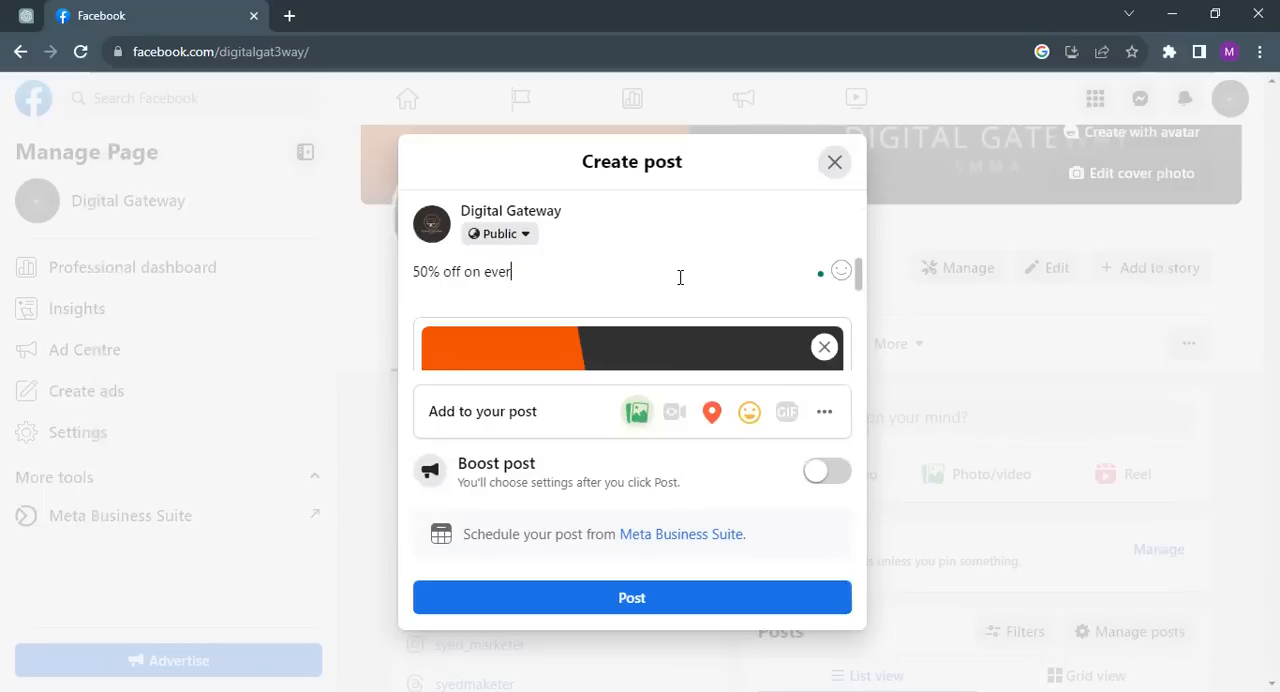
type("y sale on social media ")
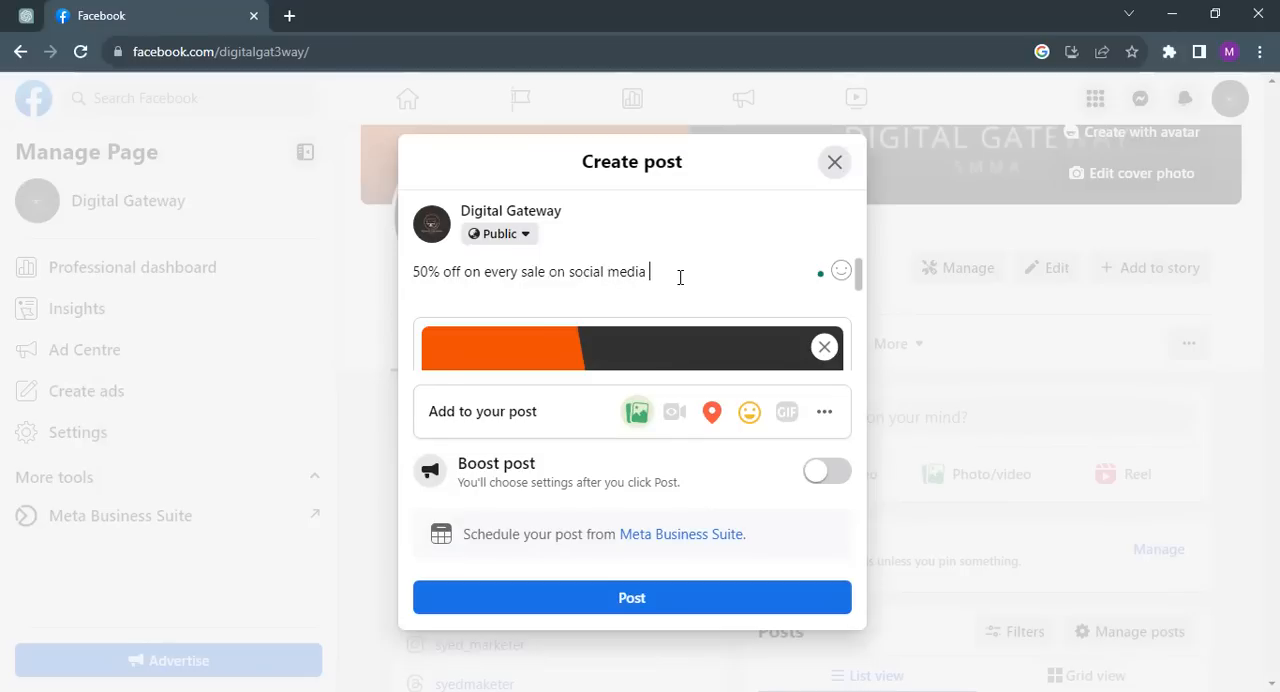
type("ola")
Step: Complete the caption's first line with "on our Website"
key("BackSpace")
key("BackSpace")
key("BackSpace")
key("BackSpace")
key("BackSpace")
key("BackSpace")
key("BackSpace")
key("BackSpace")
key("BackSpace")
key("BackSpace")
key("BackSpace")
key("BackSpace")
key("BackSpace")
key("BackSpace")
key("BackSpace")
key("BackSpace")
type("our Website")
Step: Add a separator line of equals signs to the caption, leaving two blank lines beneath the offer text
key("Return")
key("Return")
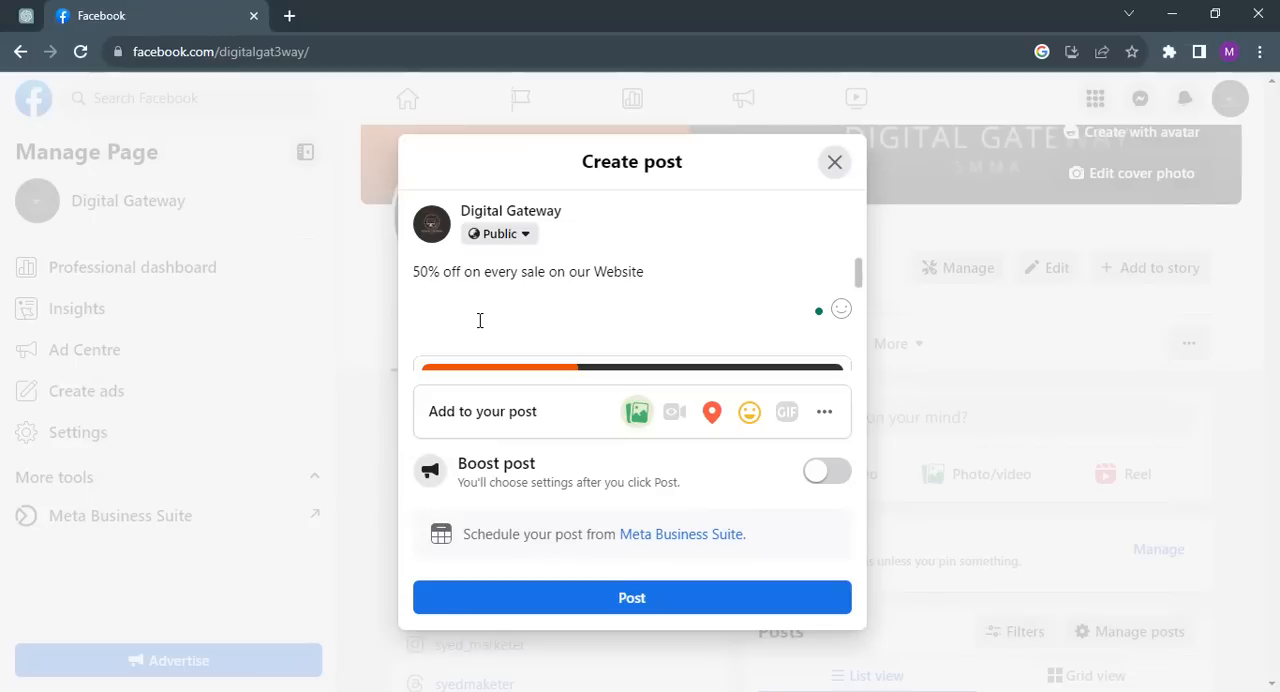
key("Return")
type("================")
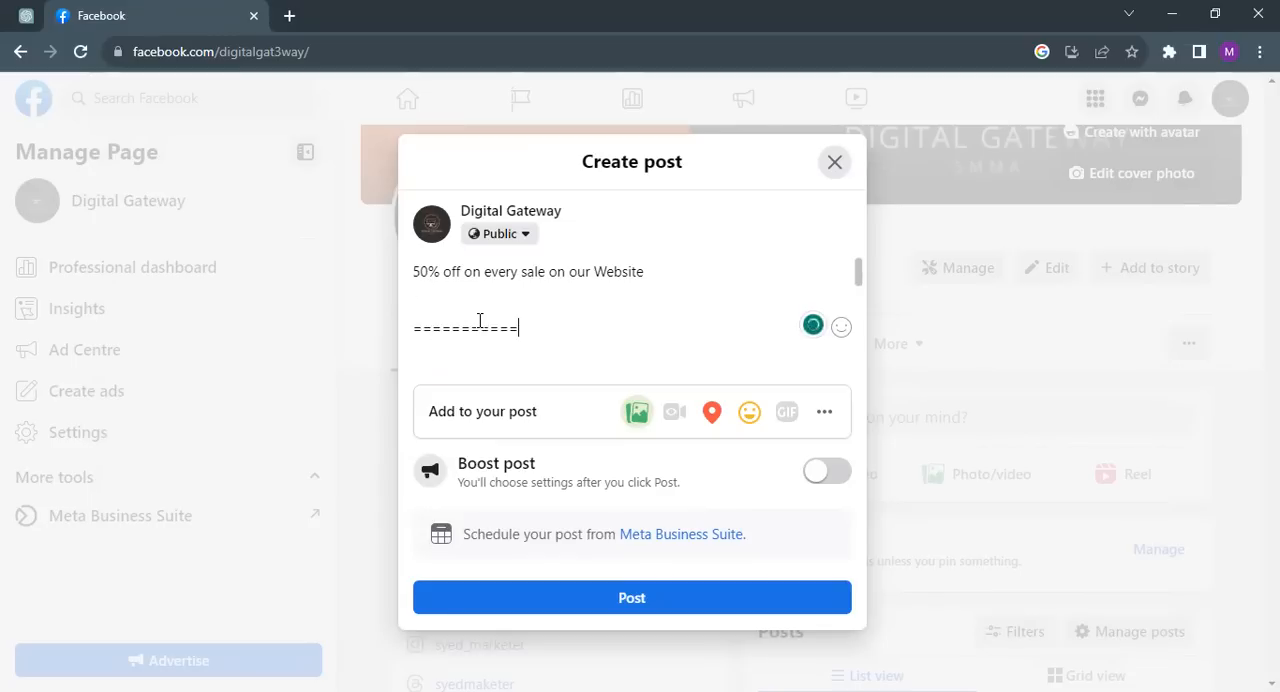
type("===")
key("Return")
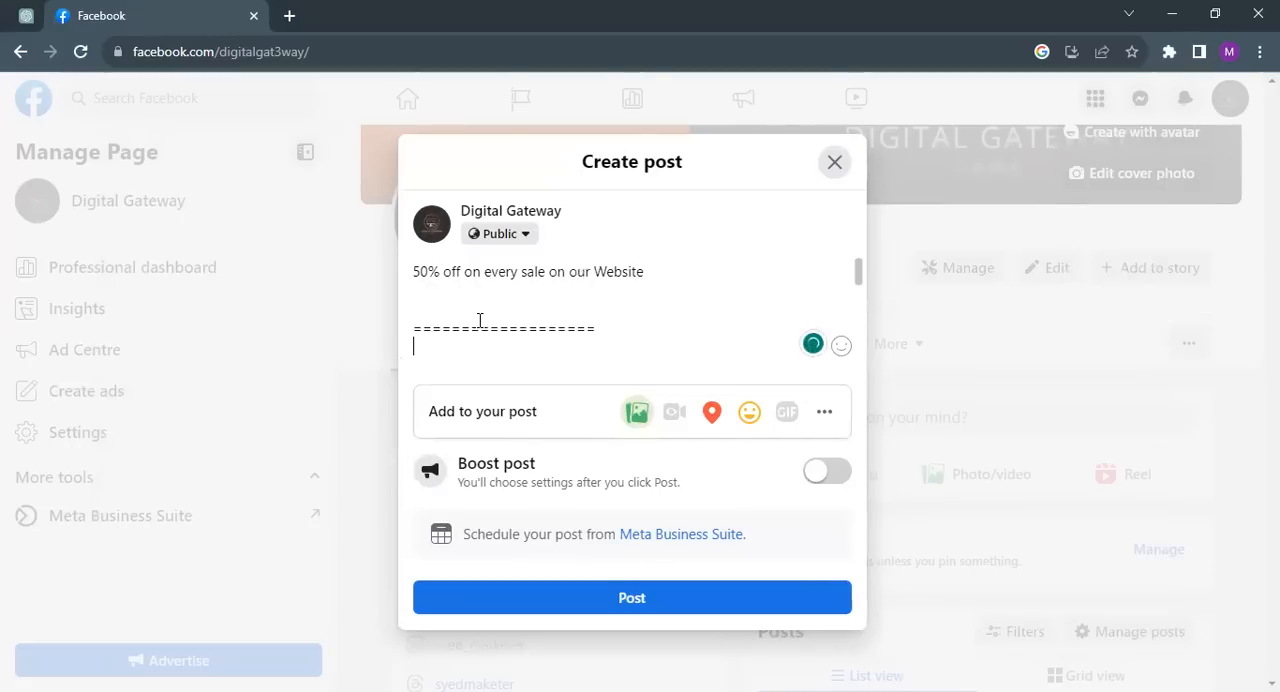
Step: Add the heading "Contact Us:" on the line below the separator
type("Contact Us:")
key("Return")
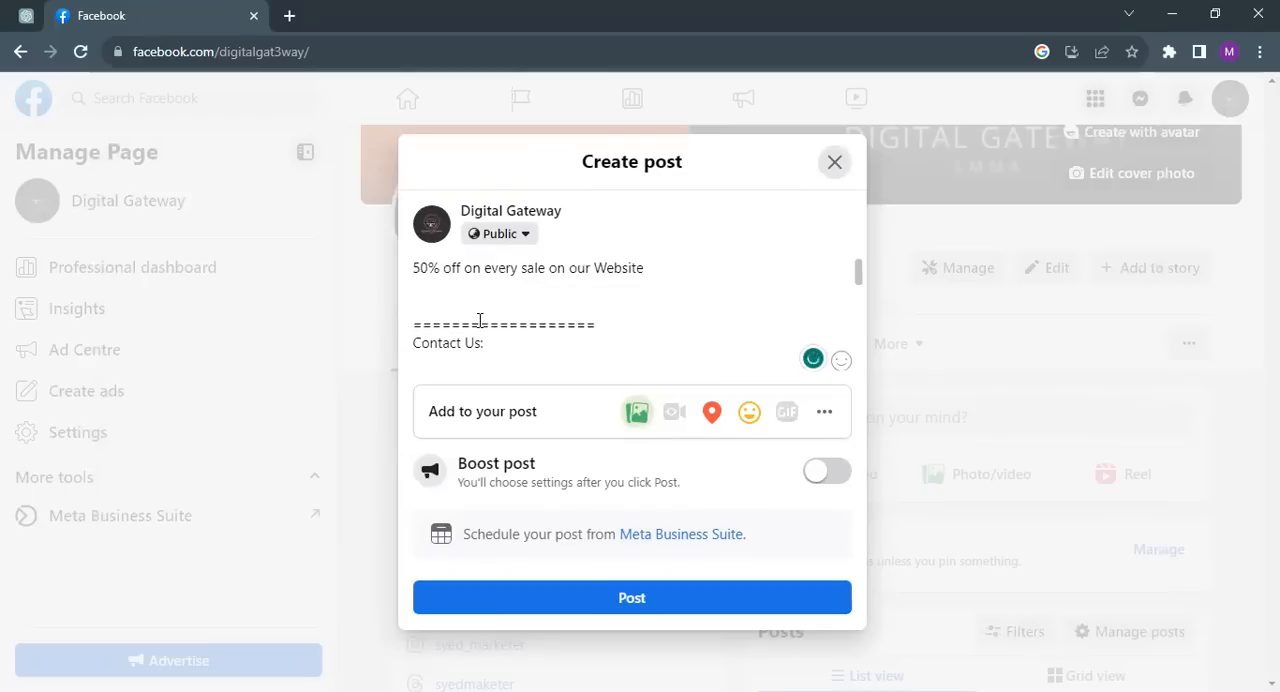
Step: Add a "WhatsApp:" line with the business phone number and turn the number into the suggested WhatsApp link
type("Wha")
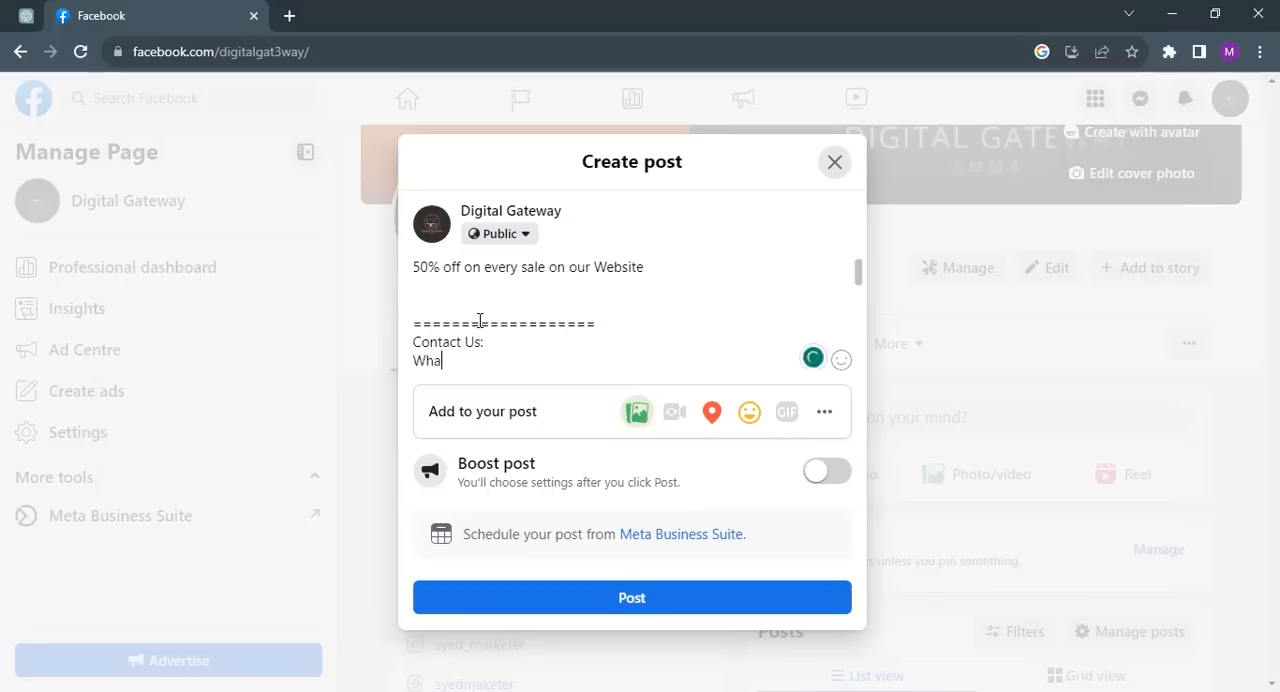
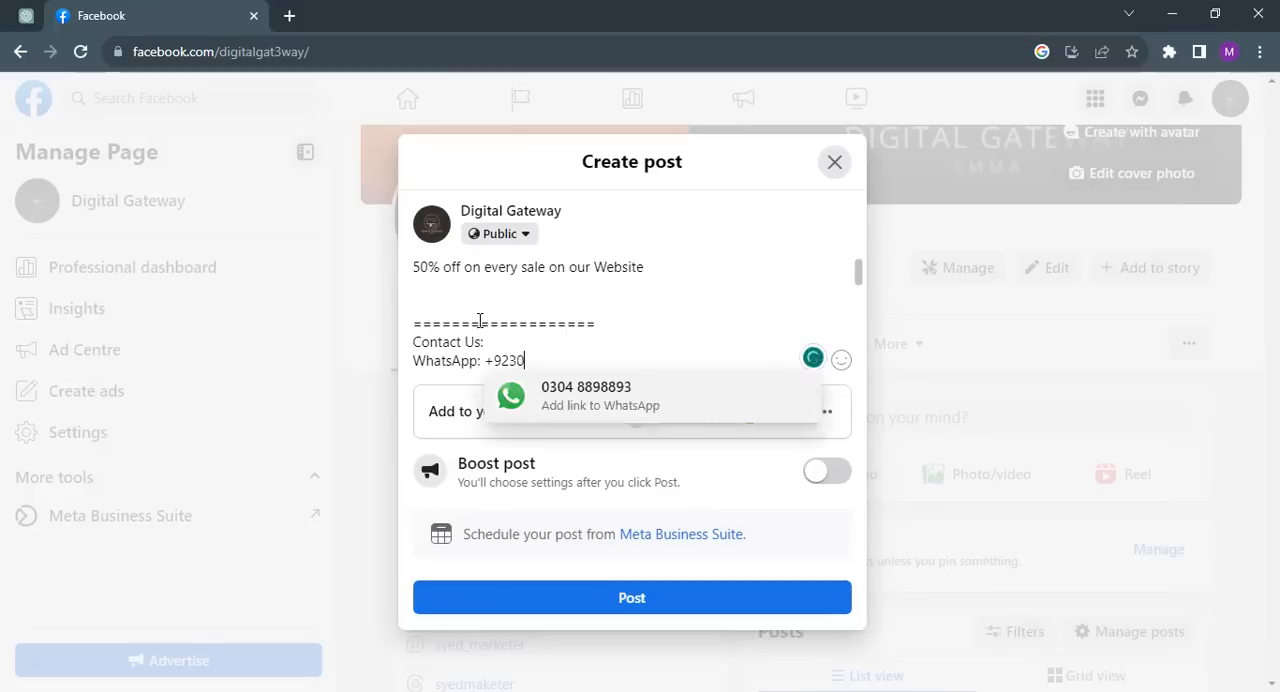
left_click(551, 405)
Step: Add a second separator line of equals signs below the WhatsApp line, and close the post composer without publishing
key("Return")
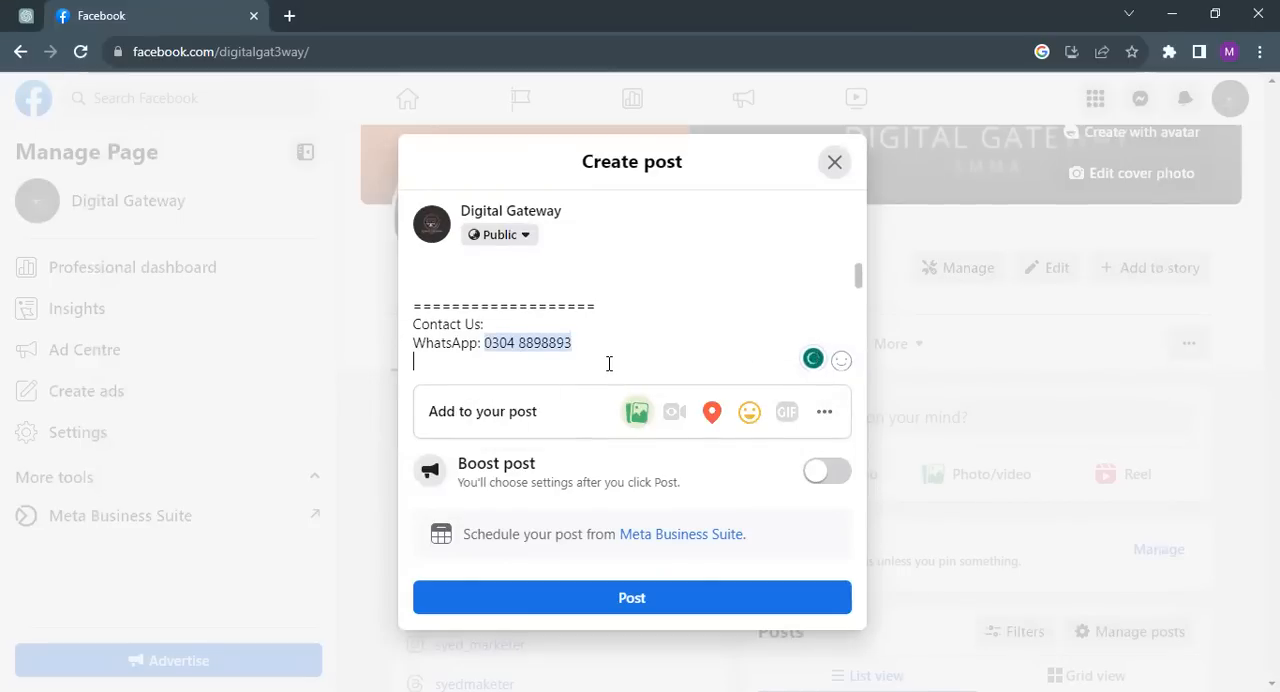
key("Return")
type("=====================")
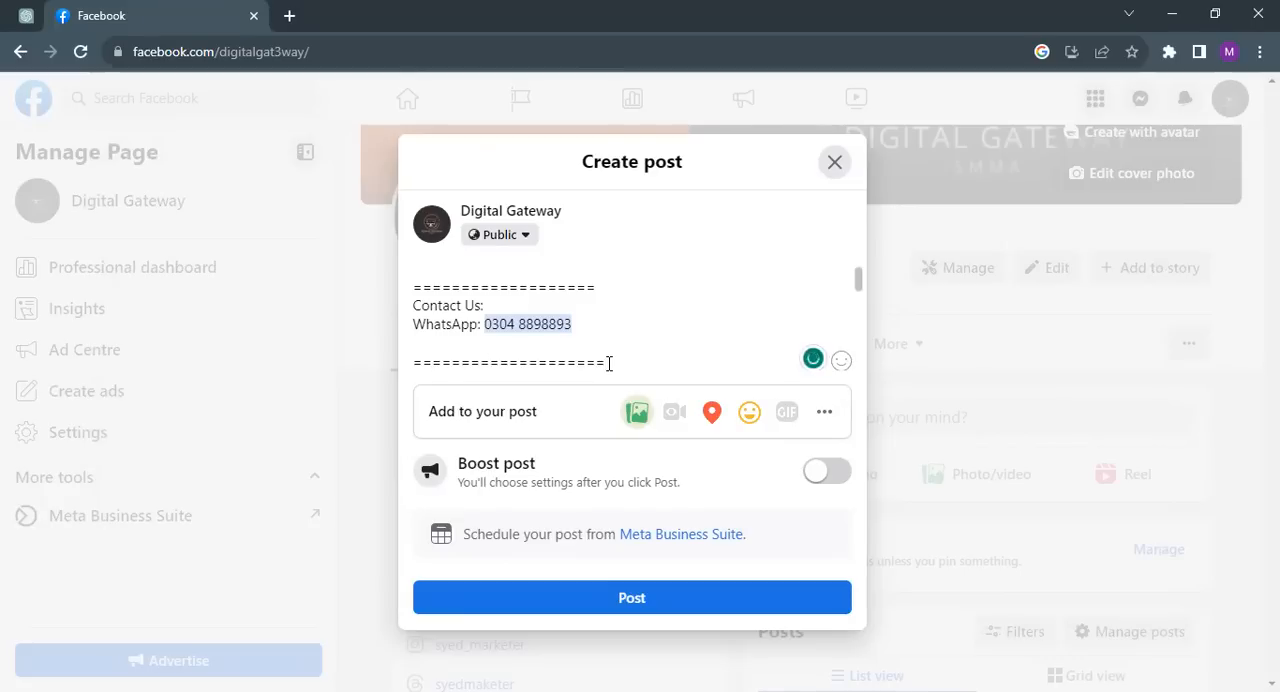
key("Return")
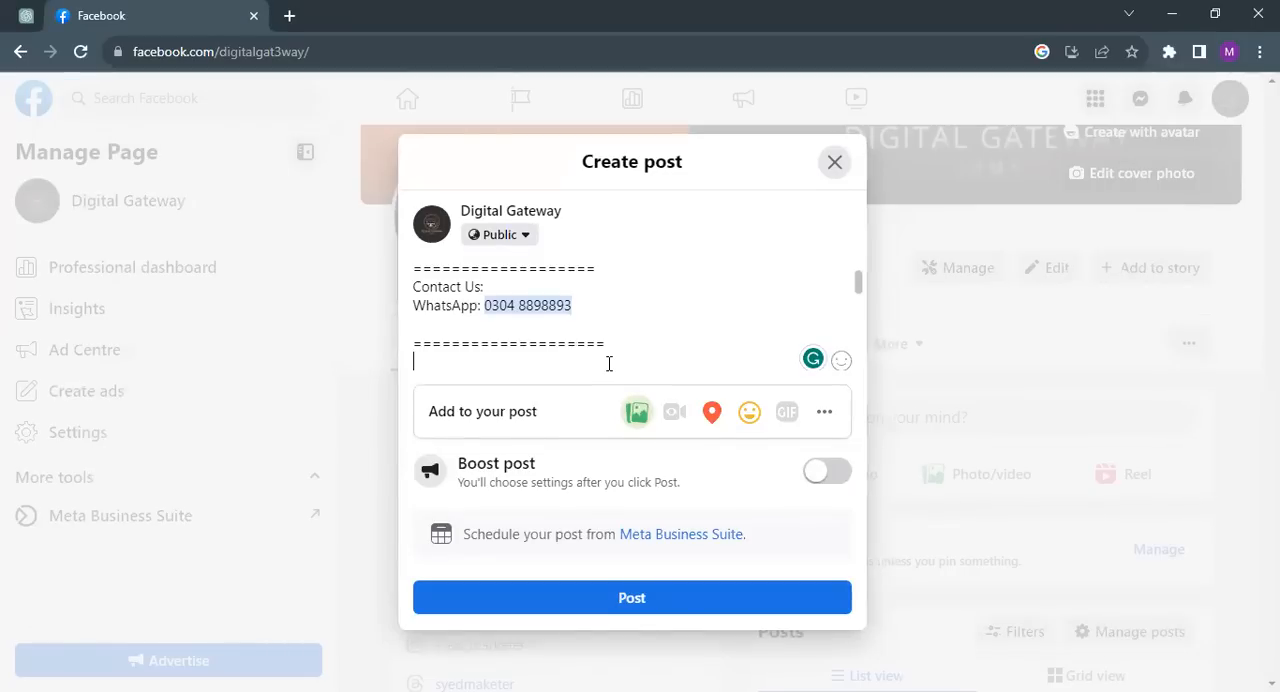
left_click(834, 165)
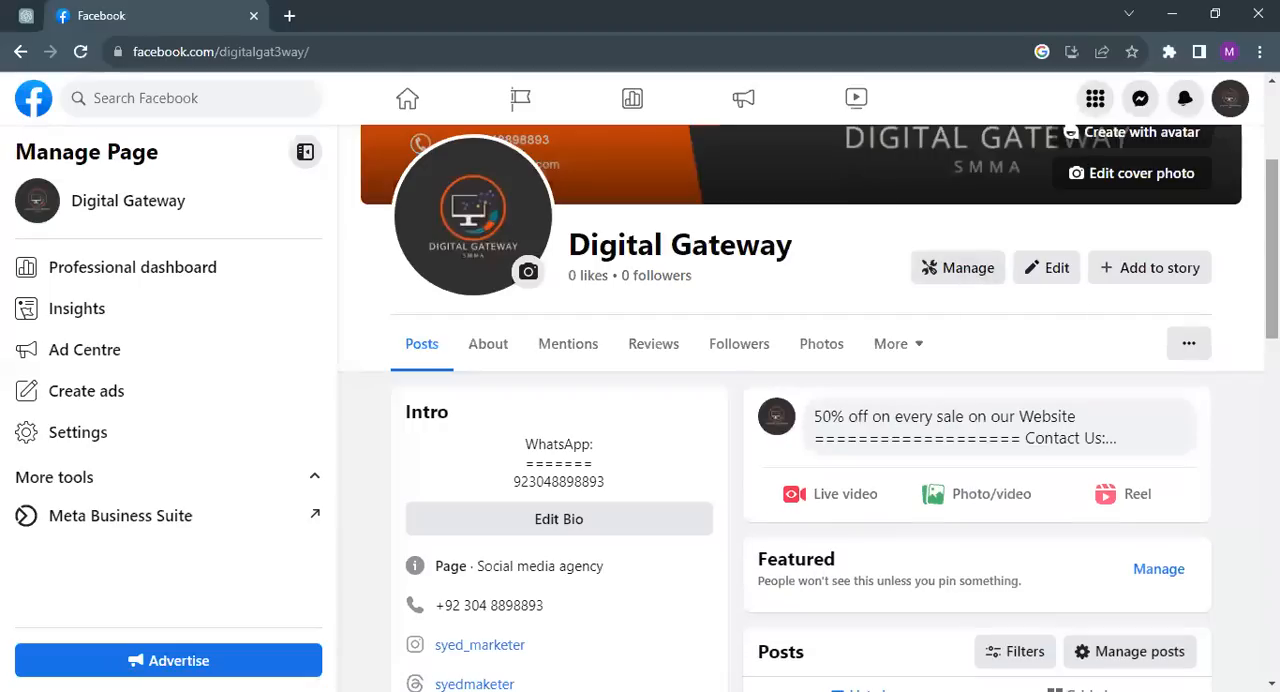